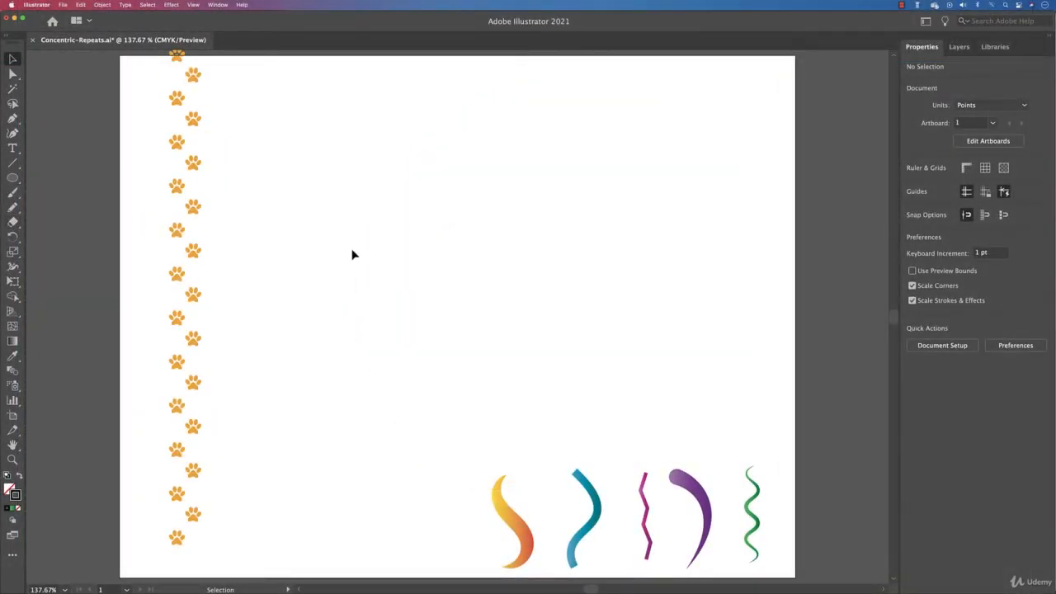
# Step: Draw a circle about 98 pt wide with the Ellipse tool and delete its left and bottom anchor points, leaving the upper-right quarter arc
pyautogui.moveTo(363, 170); pyautogui.dragTo(447, 270)
pyautogui.click(17, 177)
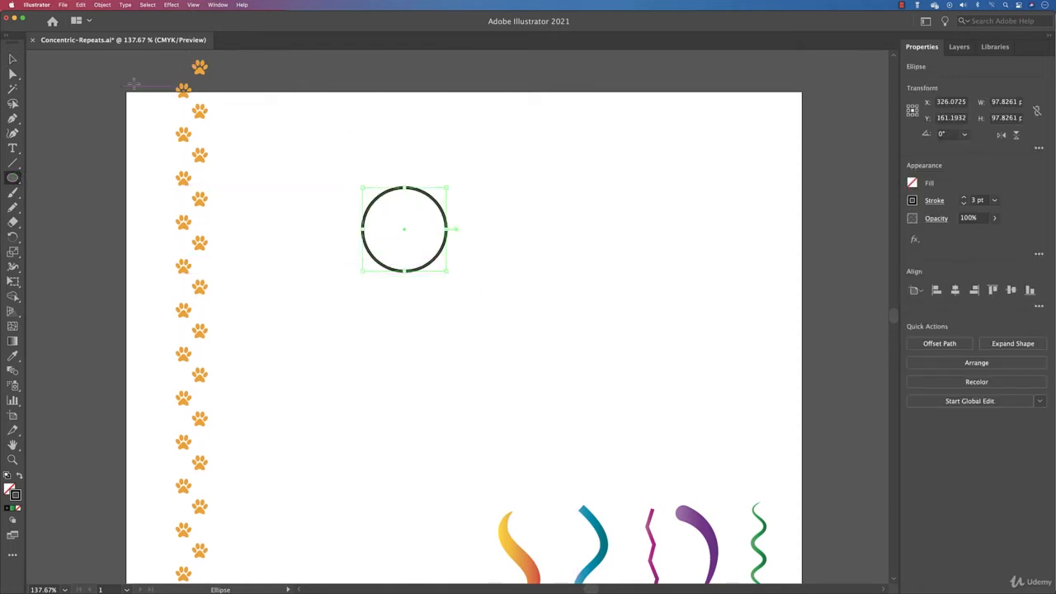
pyautogui.click(12, 74)
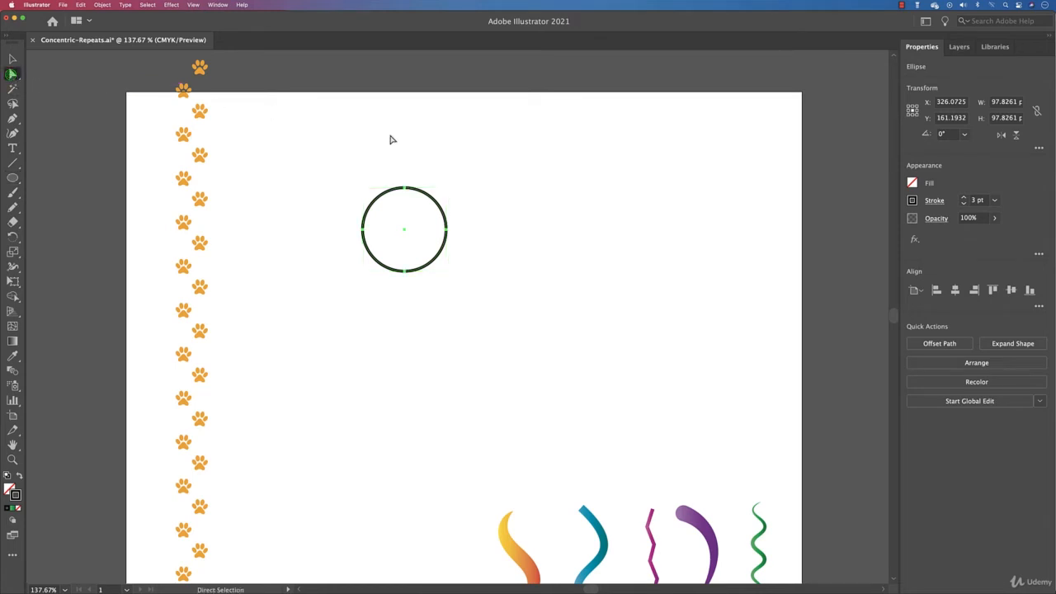
pyautogui.click(363, 230)
pyautogui.press('Delete')
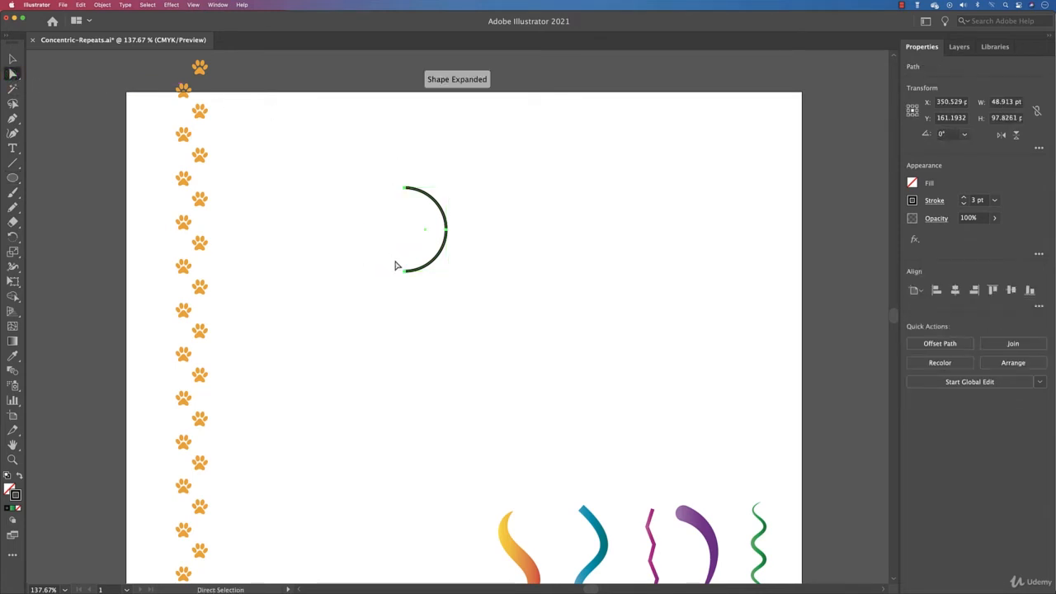
pyautogui.press('Delete')
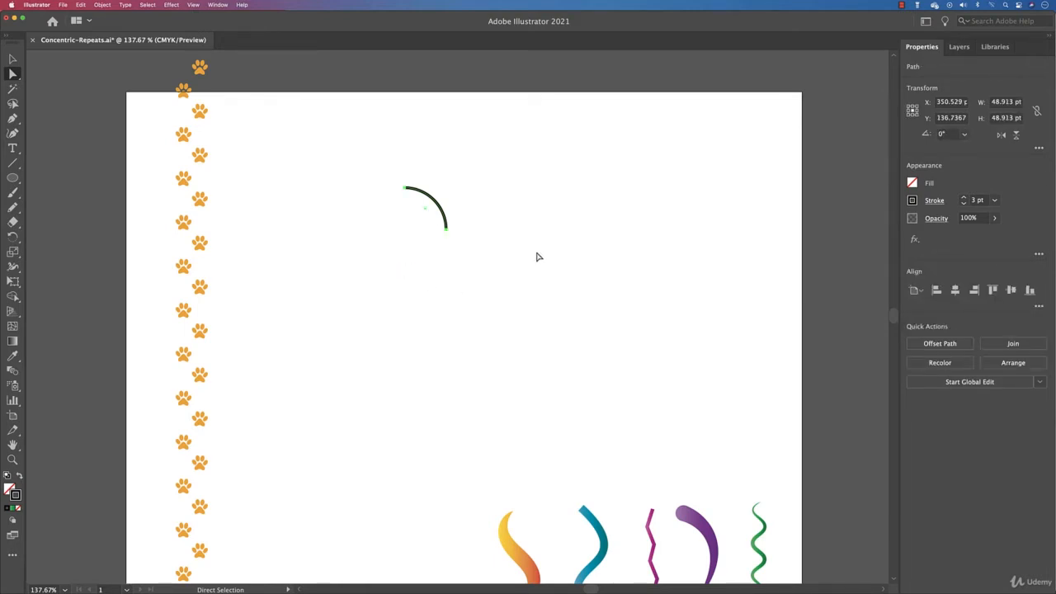
# Step: Add the Arrow 1 arrowhead to the start of the quarter arc at 50% scale
pyautogui.click(15, 61)
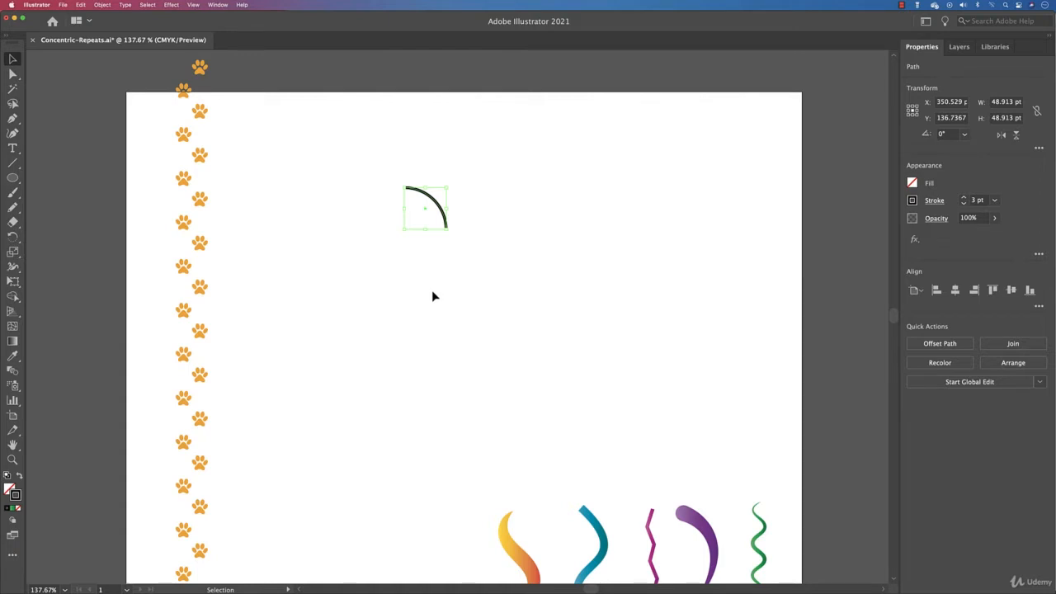
pyautogui.click(933, 202)
pyautogui.click(861, 335)
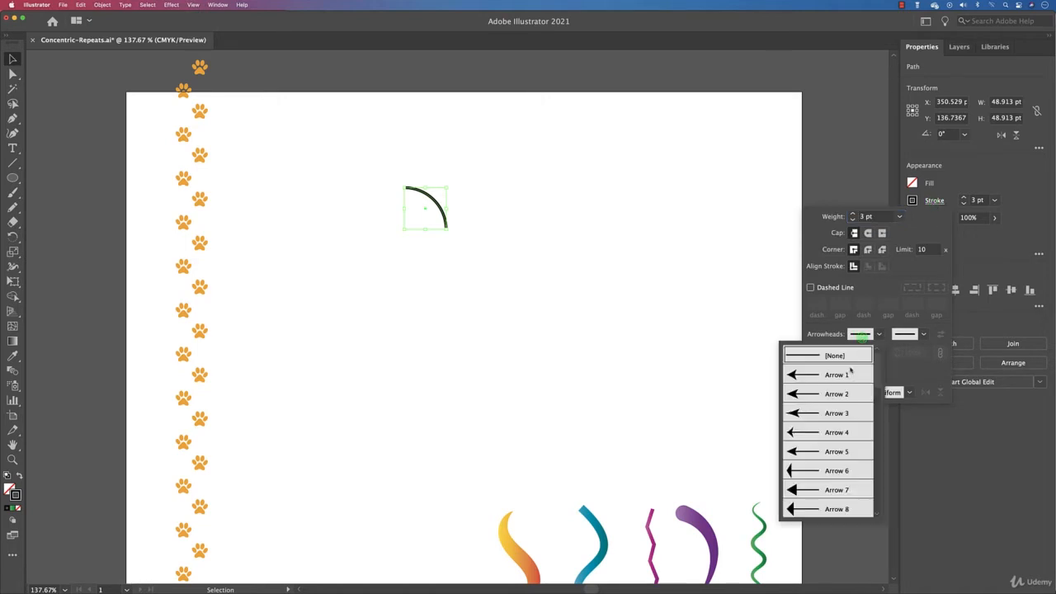
pyautogui.click(848, 376)
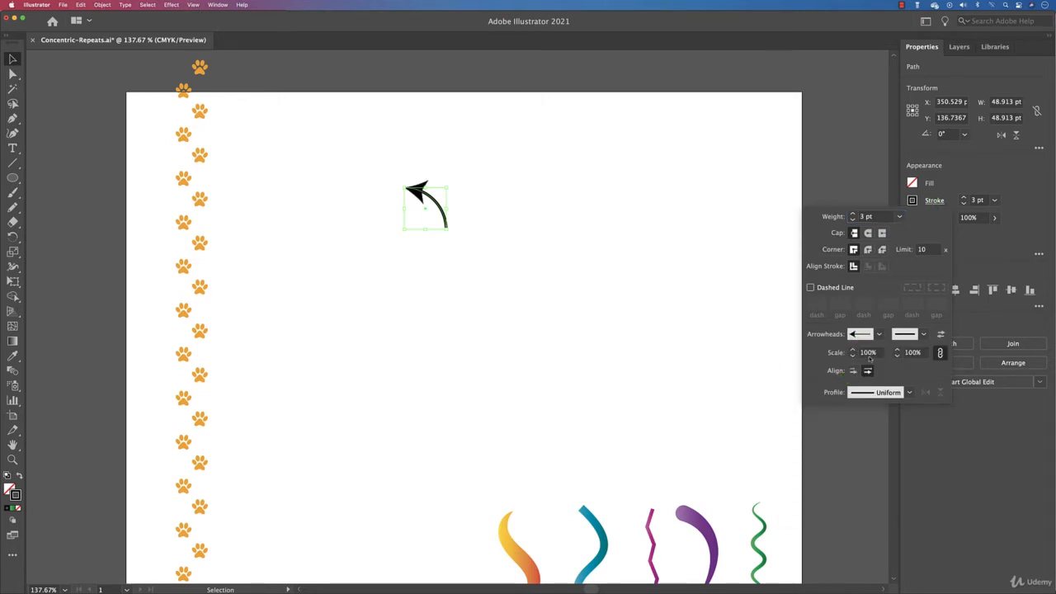
pyautogui.click(868, 353)
pyautogui.write('50')
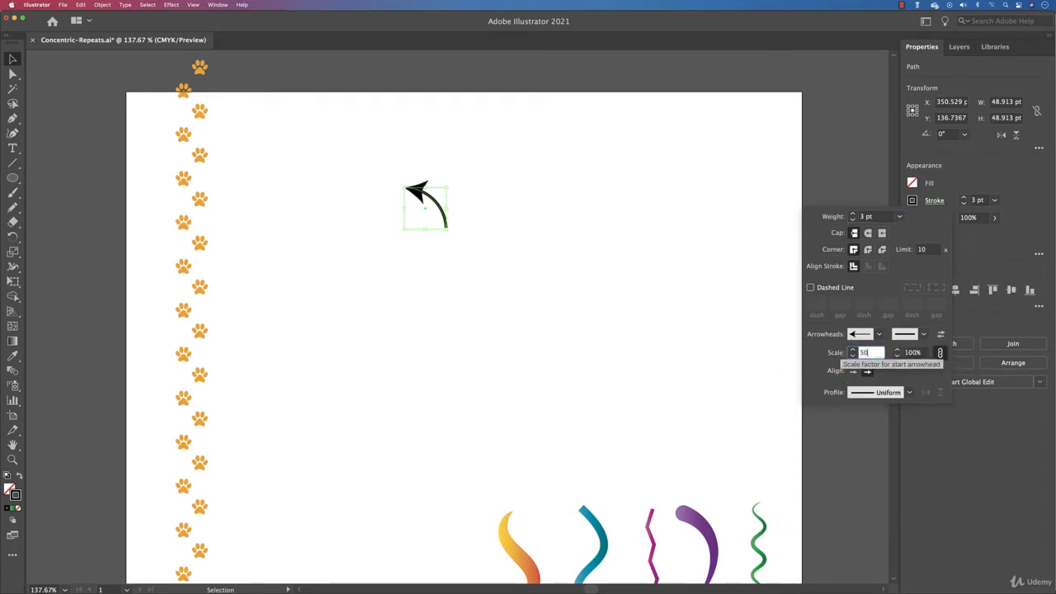
pyautogui.press('Tab')
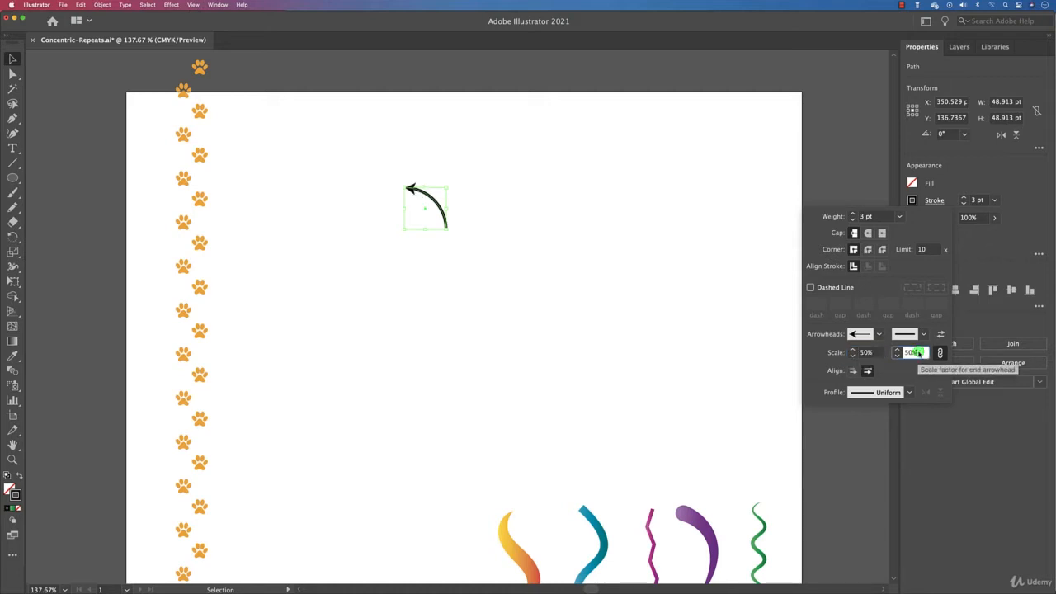
pyautogui.click(586, 282)
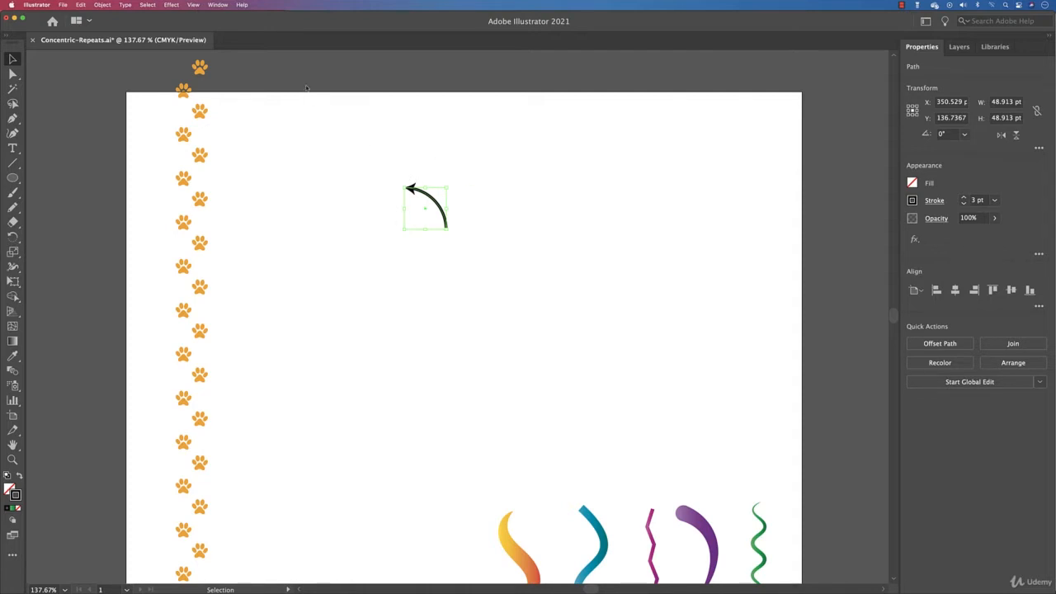
# Step: Show the document rulers
pyautogui.click(194, 6)
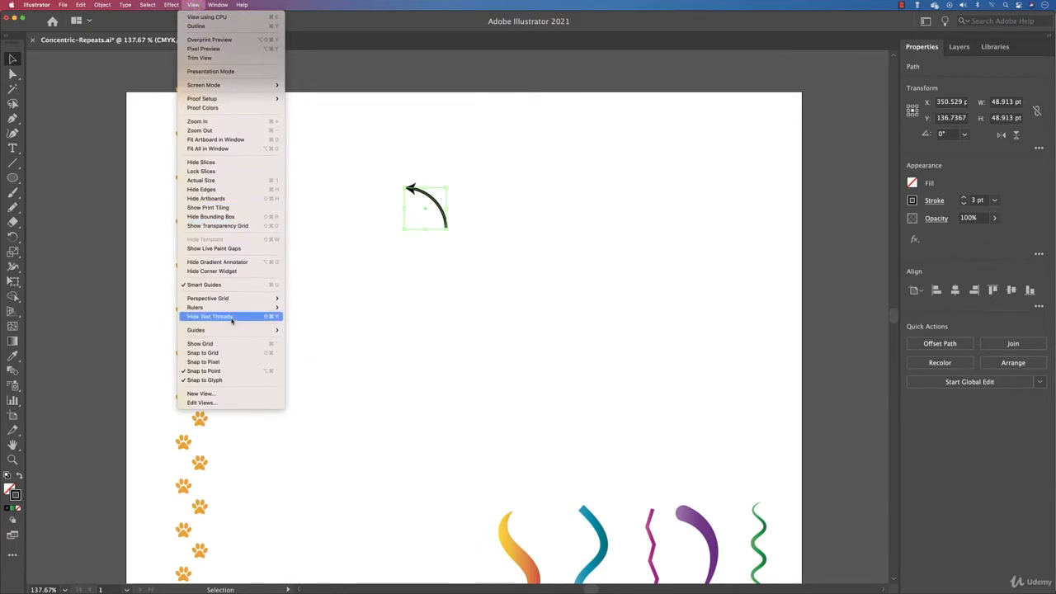
pyautogui.moveTo(232, 311)
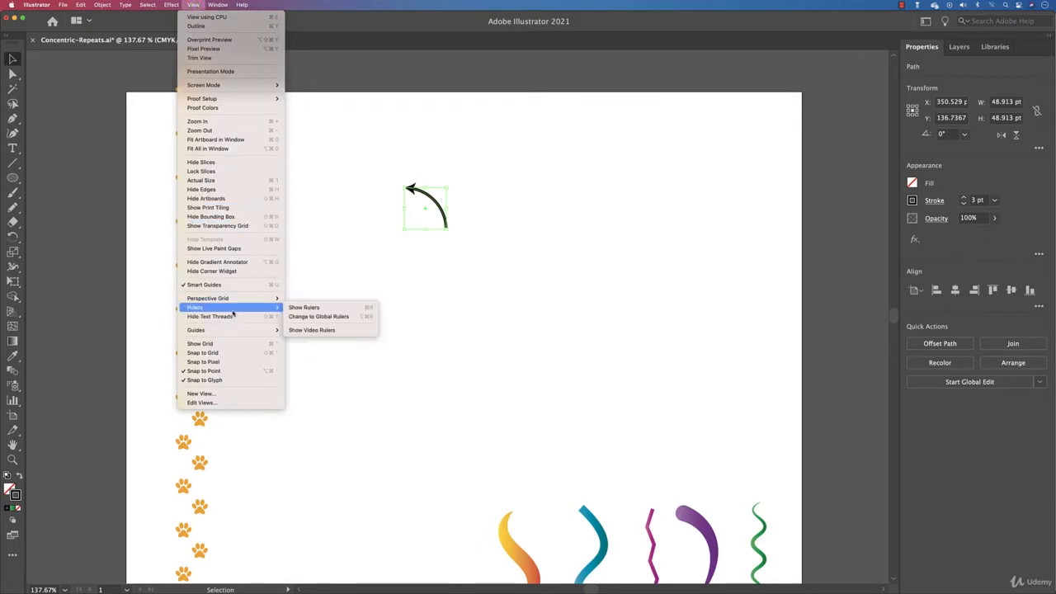
pyautogui.click(322, 309)
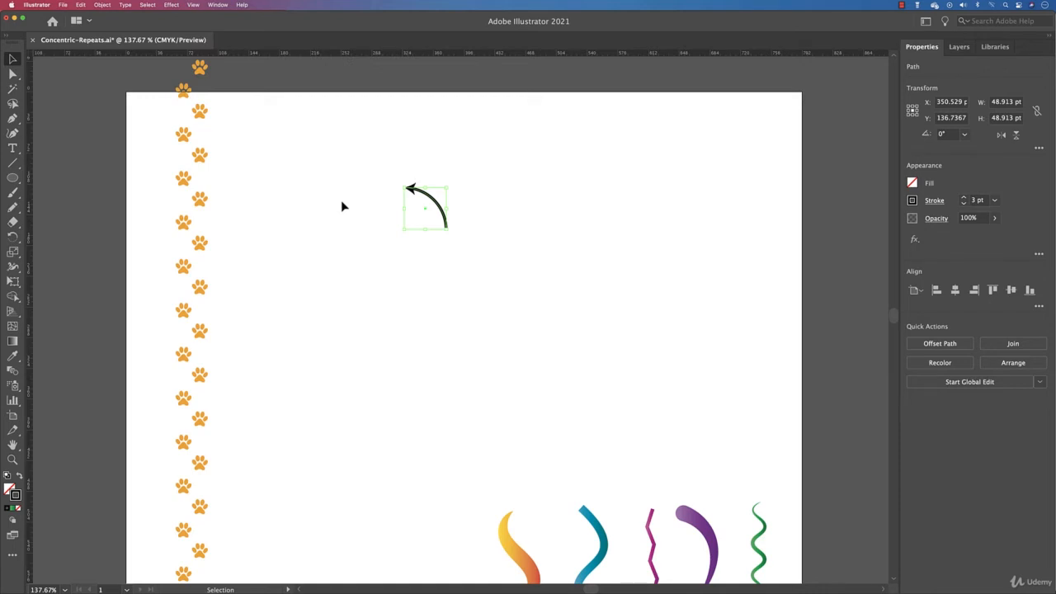
pyautogui.press('a')
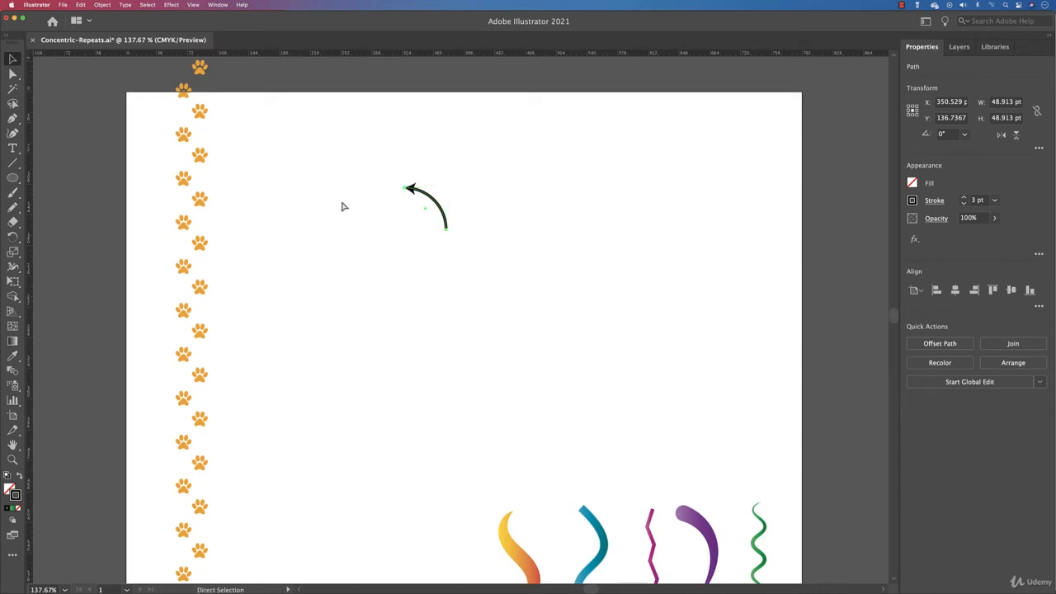
pyautogui.press('super+r')
pyautogui.press('super+r')
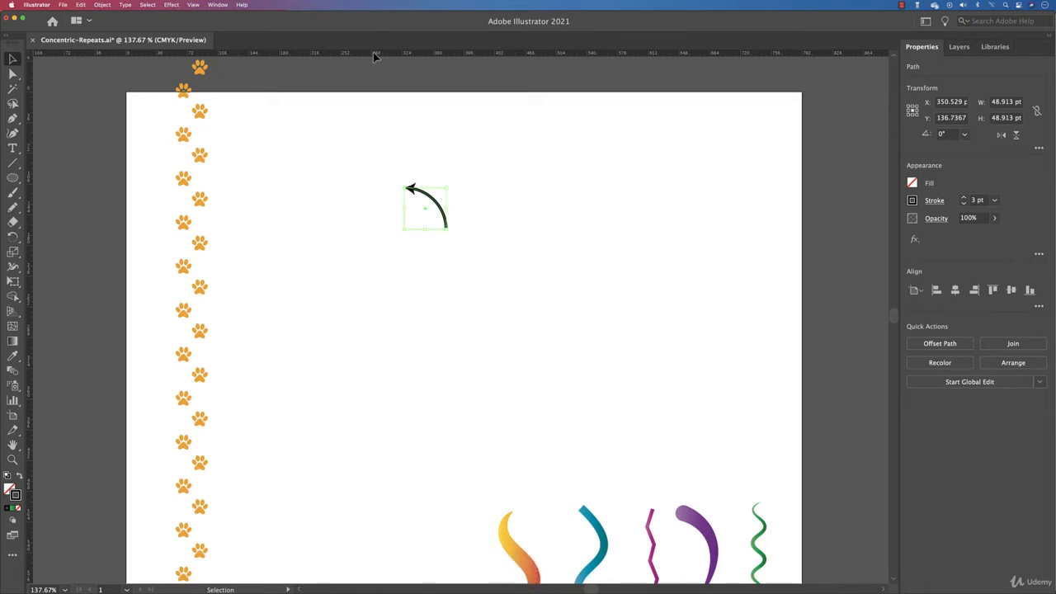
# Step: Place a horizontal guide at the arc's lower end and a vertical guide at its arrow tip, crossing at the circle's centre
pyautogui.moveTo(373, 54); pyautogui.dragTo(382, 229)
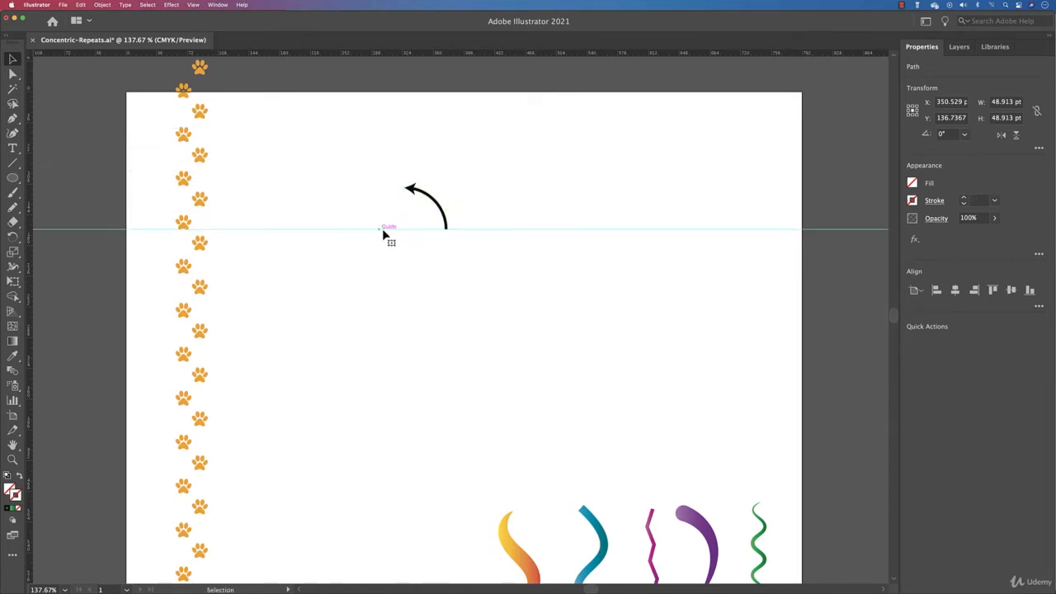
pyautogui.click(416, 191)
pyautogui.scroll(5, 417, 221)
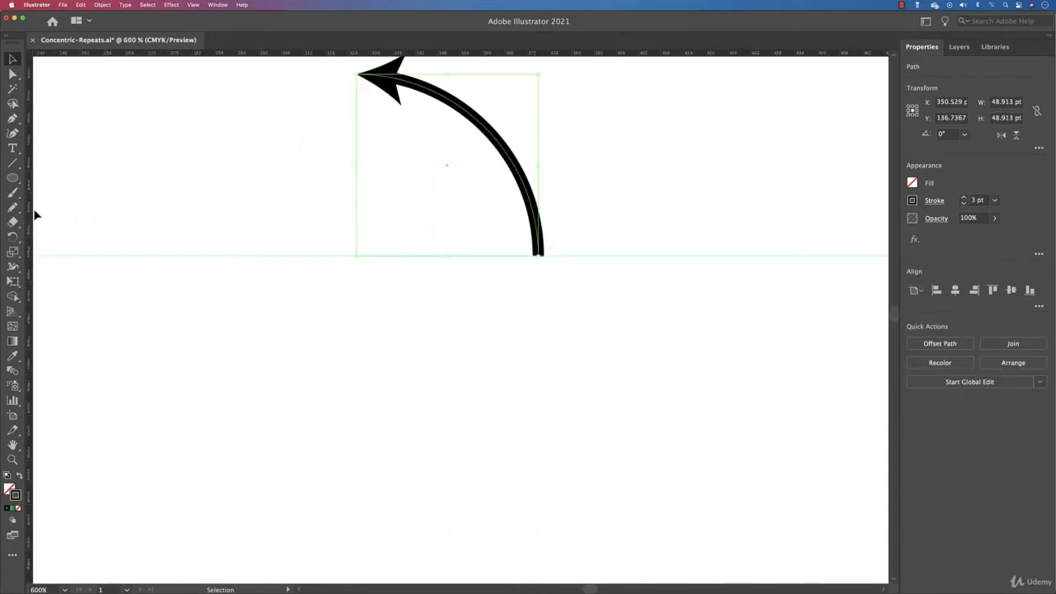
pyautogui.moveTo(30, 212); pyautogui.dragTo(358, 247)
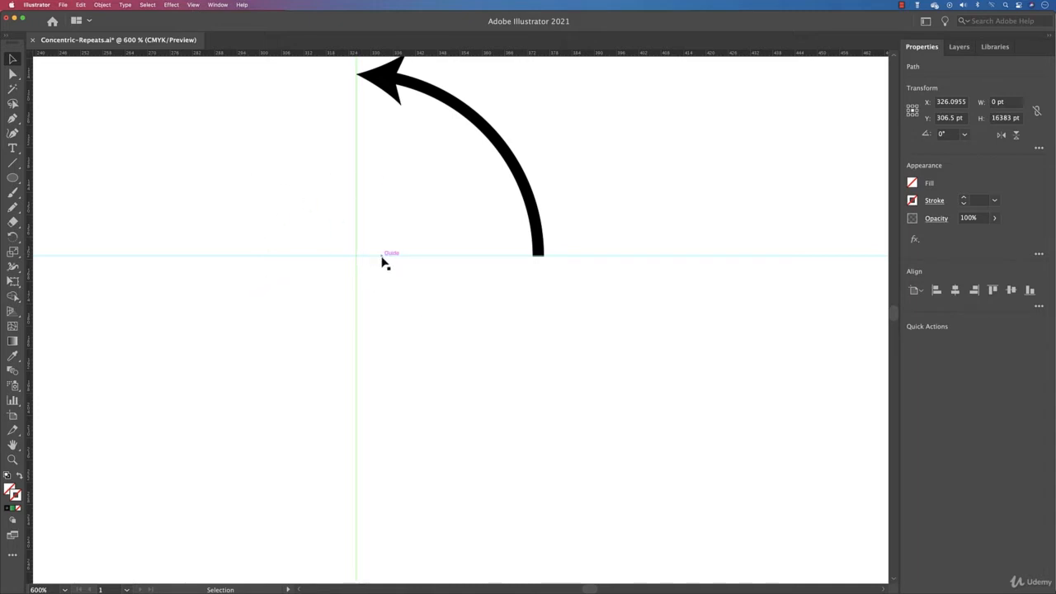
# Step: Lock the guides
pyautogui.click(382, 256)
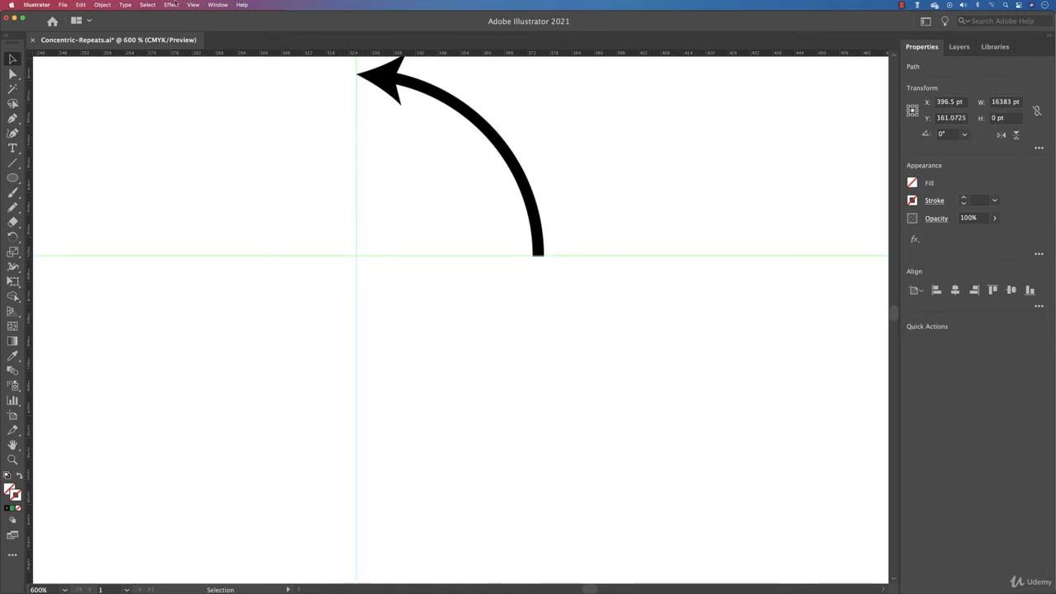
pyautogui.click(192, 5)
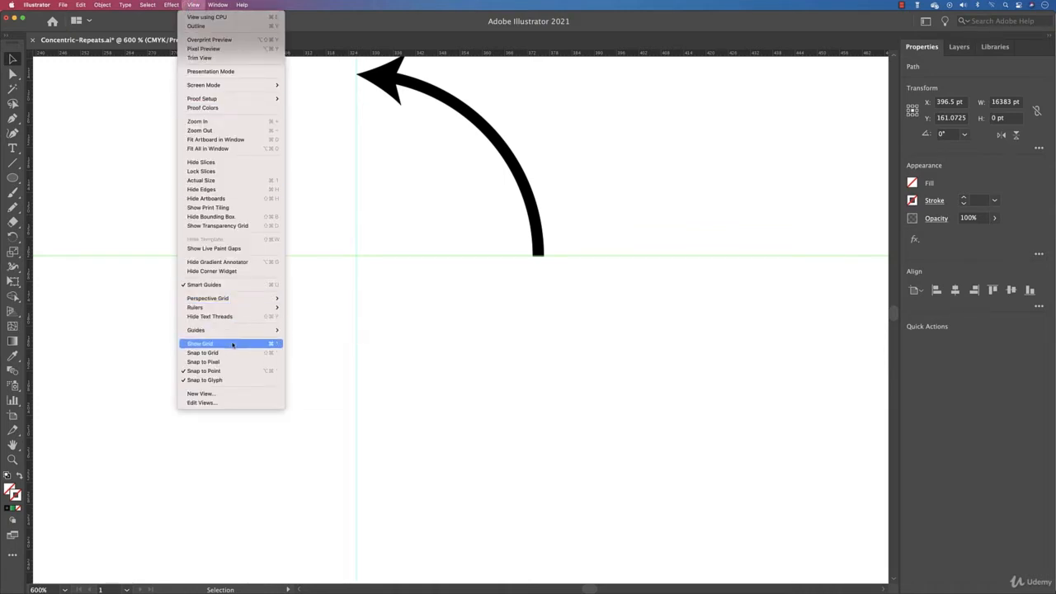
pyautogui.moveTo(233, 332)
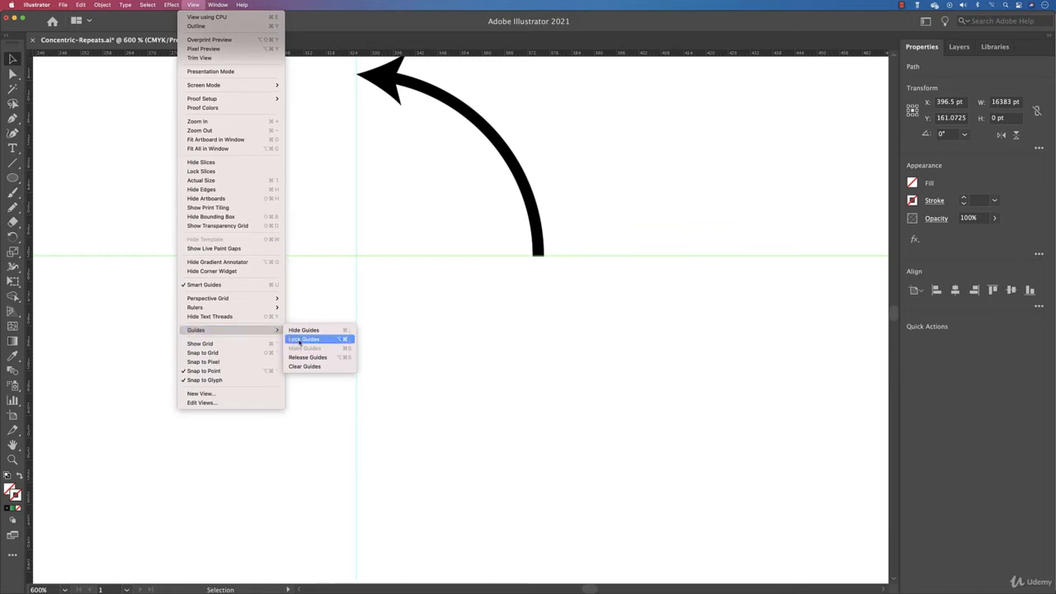
pyautogui.click(301, 339)
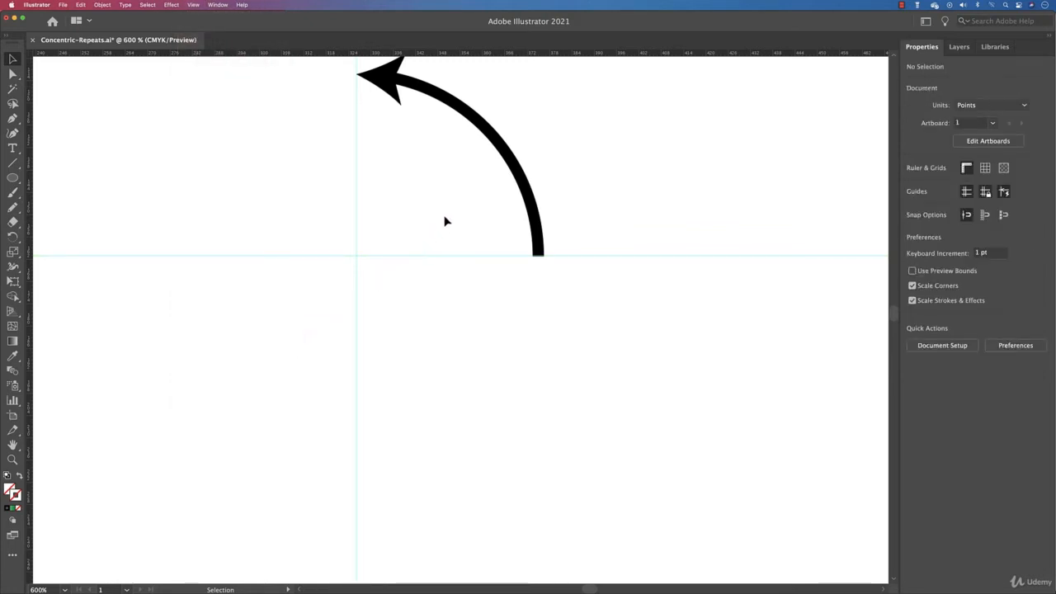
# Step: Rotate a copy of the arrow arc about 90° counterclockwise around the guide intersection to form the upper-left quarter
pyautogui.moveTo(444, 220); pyautogui.dragTo(475, 260)
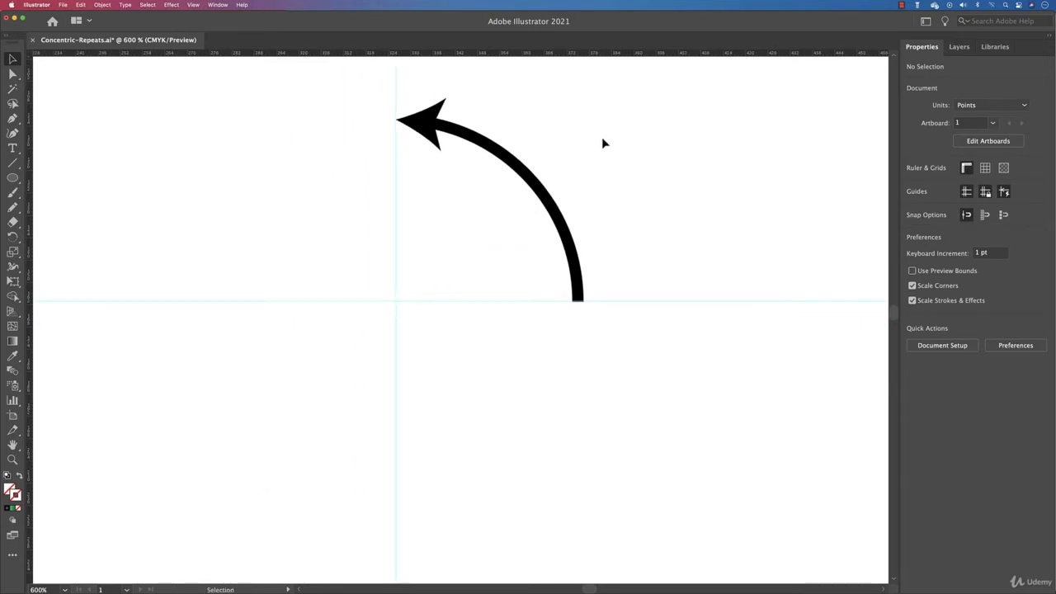
pyautogui.press('super+a')
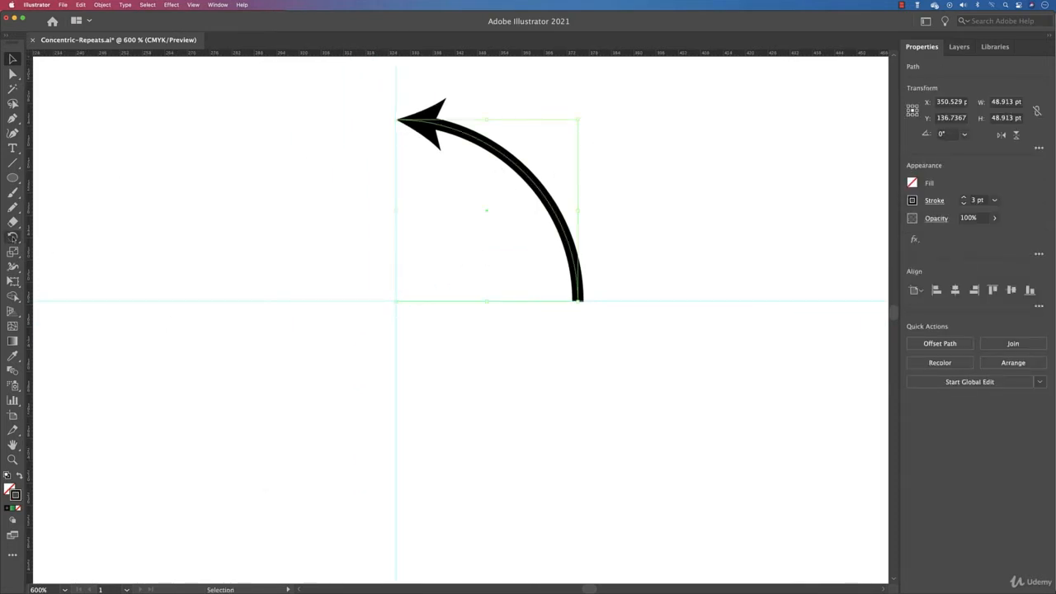
pyautogui.click(12, 237)
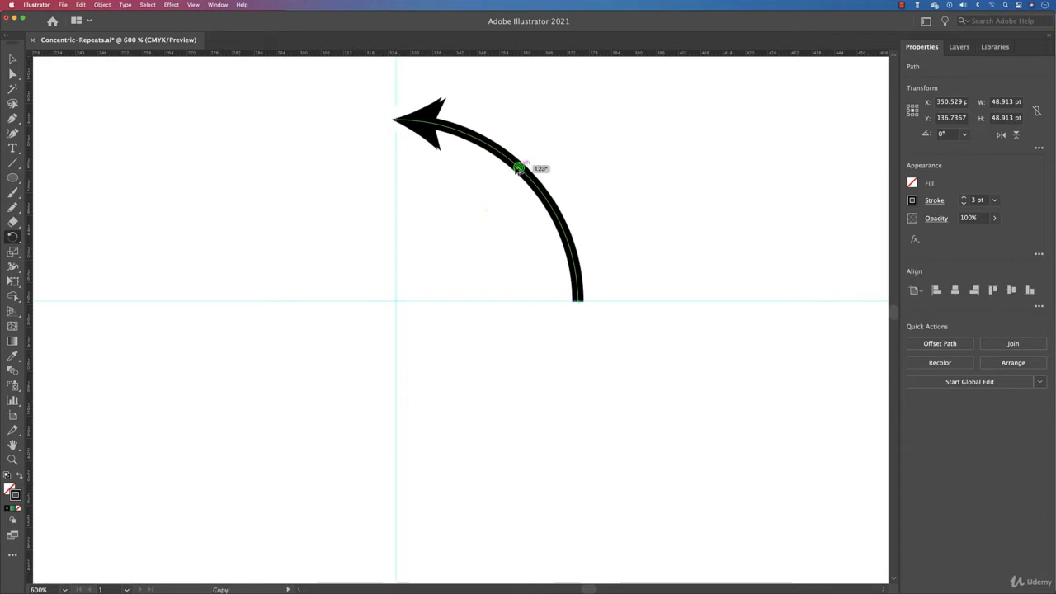
pyautogui.moveTo(521, 170); pyautogui.dragTo(301, 215)
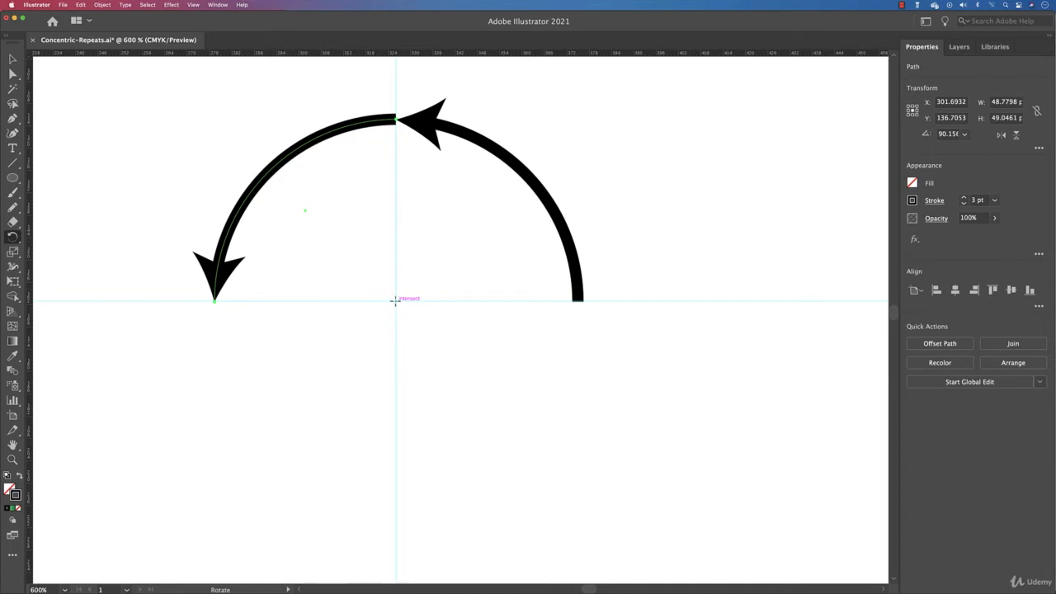
# Step: Rotate two more copies around the guide intersection, each about 90° further, to complete the circle of four arrows
pyautogui.click(395, 300)
pyautogui.moveTo(240, 216); pyautogui.dragTo(349, 390)
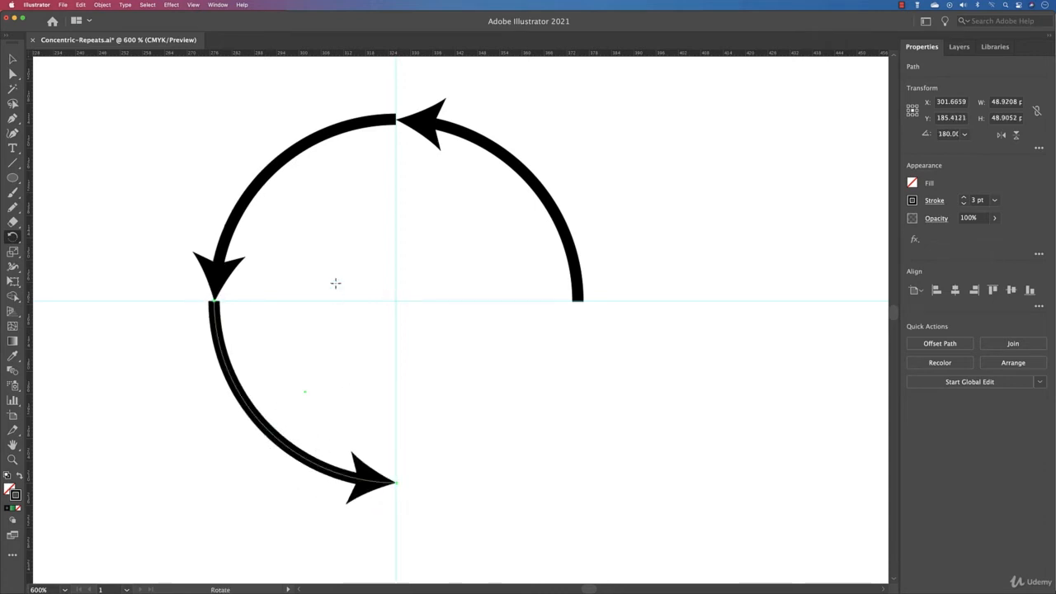
pyautogui.click(395, 300)
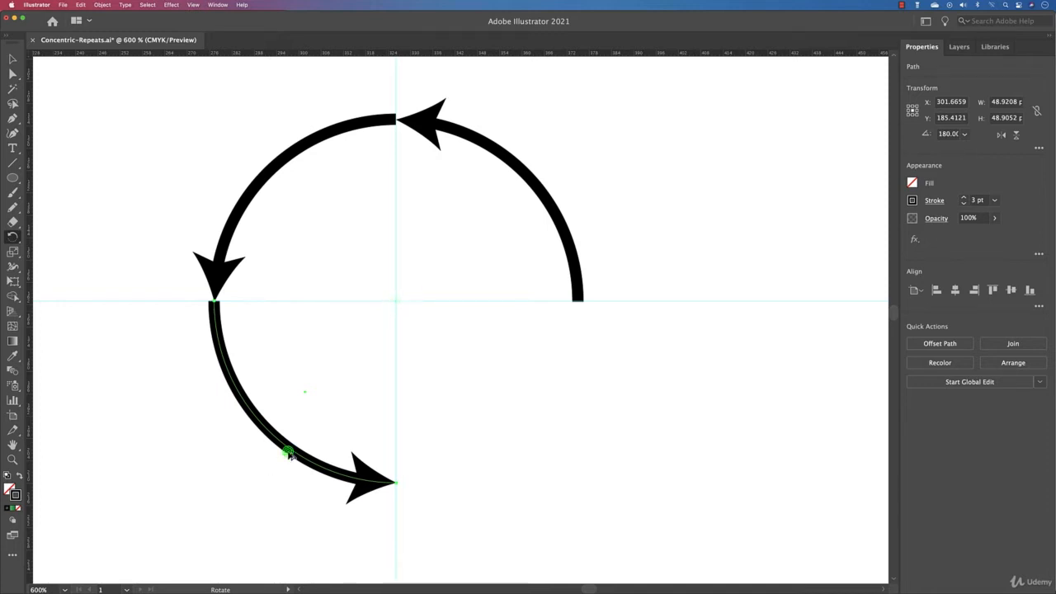
pyautogui.moveTo(287, 449); pyautogui.dragTo(501, 379)
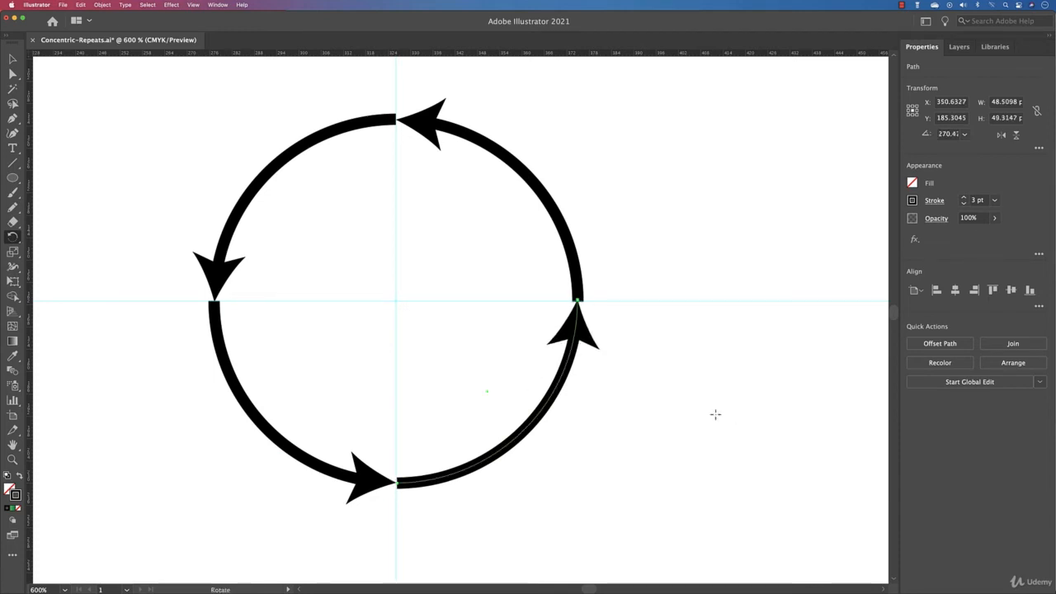
# Step: Place a second vertical guide in the empty area to the right of the arrow circle
pyautogui.moveTo(702, 405); pyautogui.dragTo(618, 417)
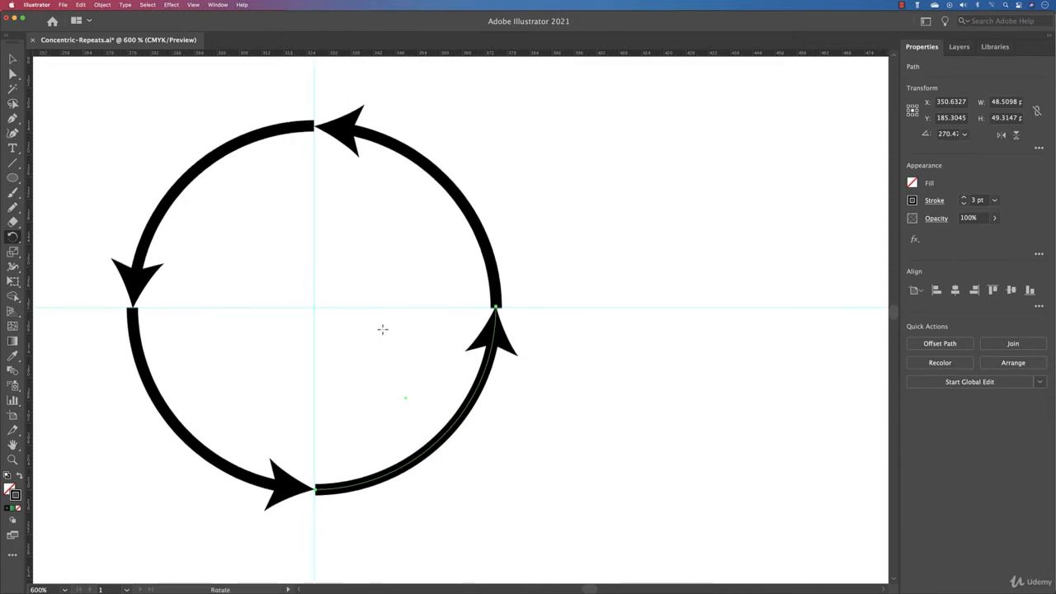
pyautogui.moveTo(766, 263); pyautogui.dragTo(497, 281)
pyautogui.moveTo(35, 261); pyautogui.dragTo(511, 302)
# Step: Copy the circle's upper-right arrow arc across so that its tip touches the second vertical guide and its lower end meets the horizontal guide
pyautogui.click(12, 59)
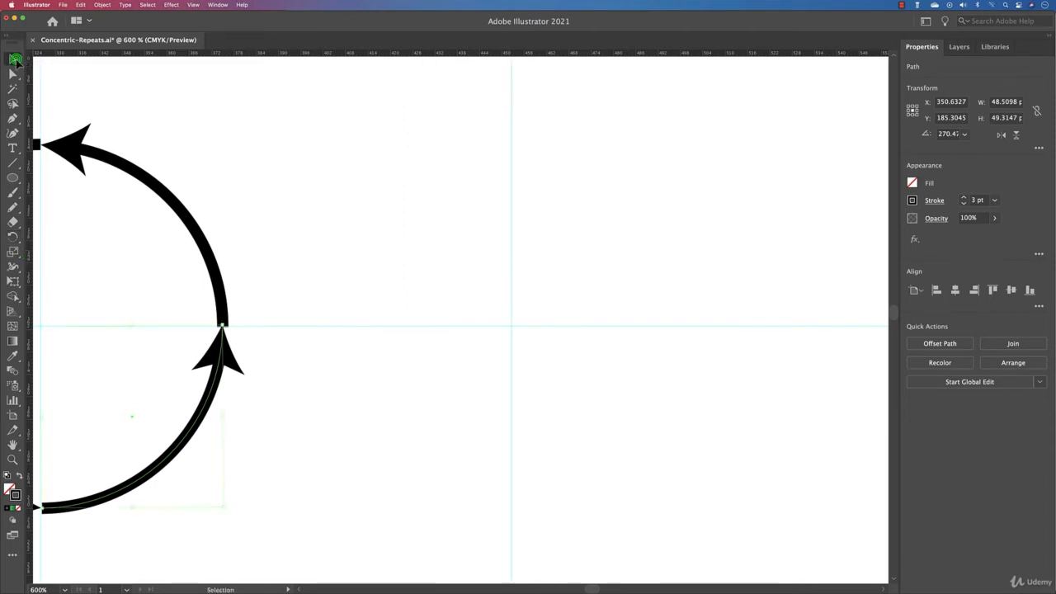
pyautogui.click(170, 207)
pyautogui.click(169, 207)
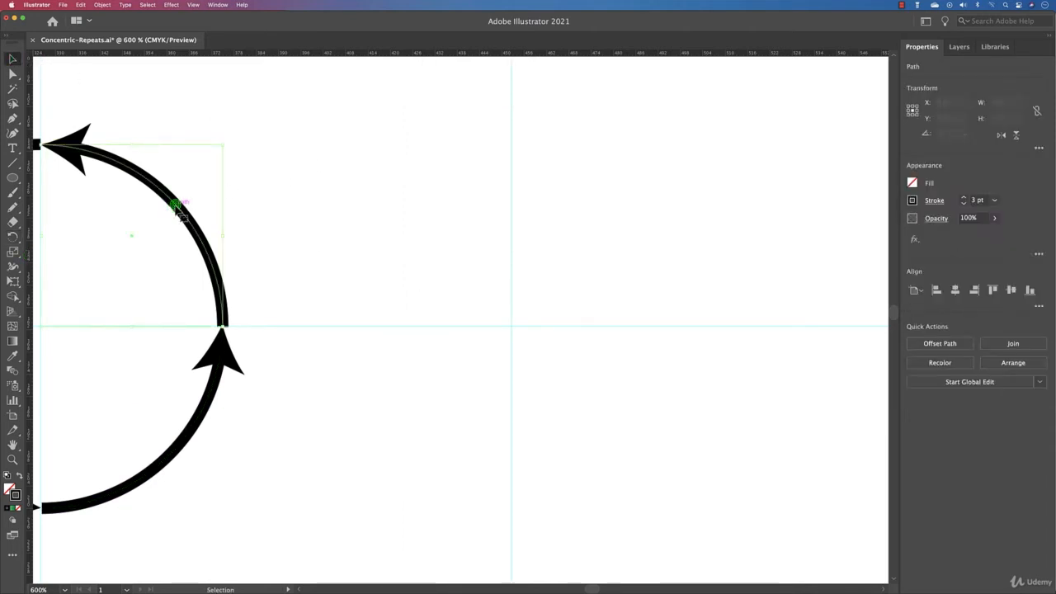
pyautogui.moveTo(175, 207); pyautogui.dragTo(650, 209)
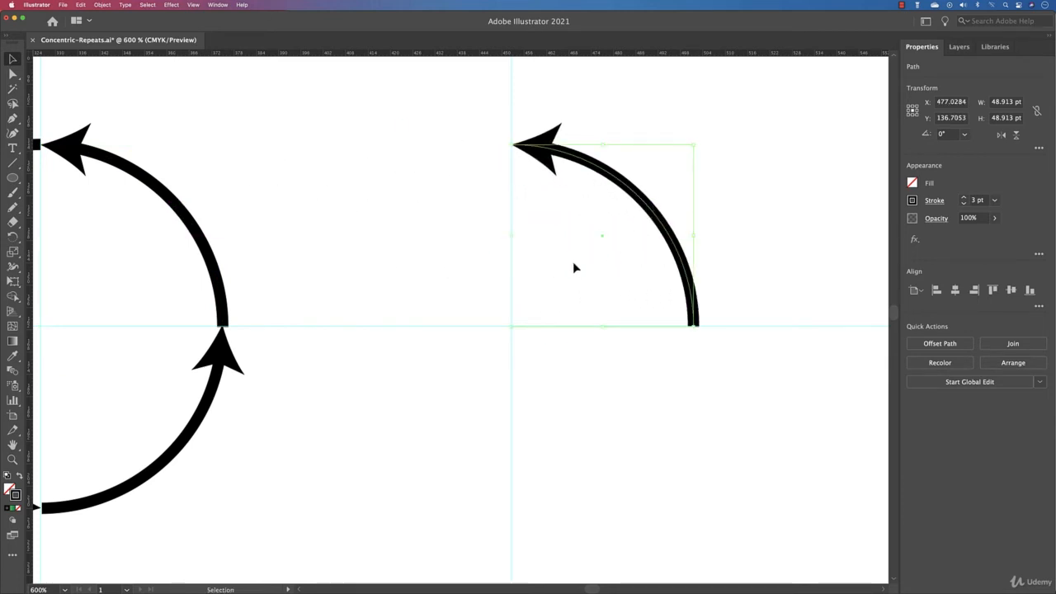
# Step: Rotate a copy of the new arrow arc exactly 90° around the intersection of the second vertical guide and the horizontal guide
pyautogui.click(13, 237)
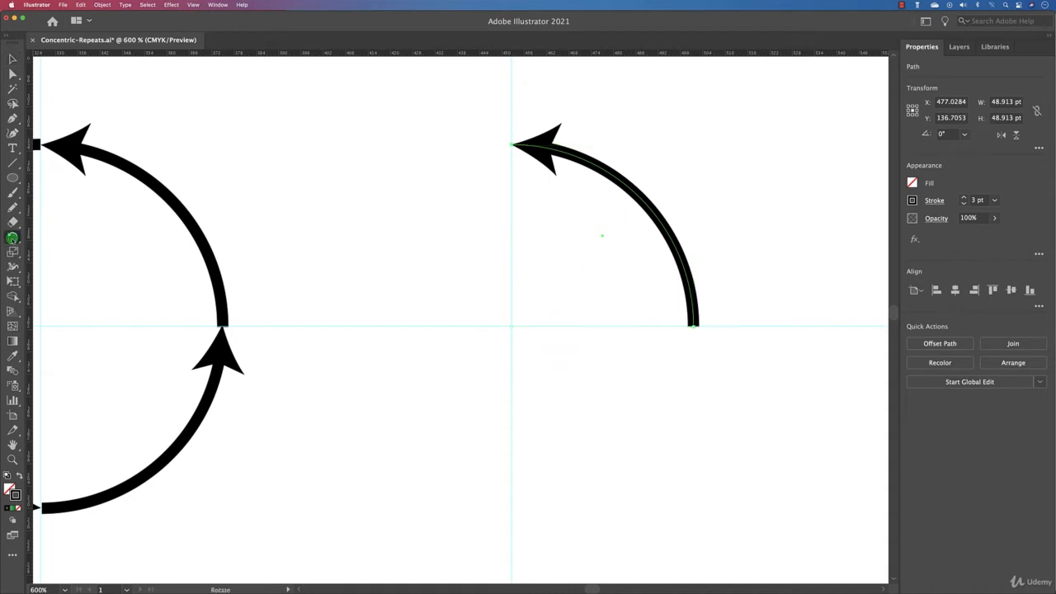
pyautogui.keyDown('alt'); pyautogui.click(511, 325); pyautogui.keyUp('alt')
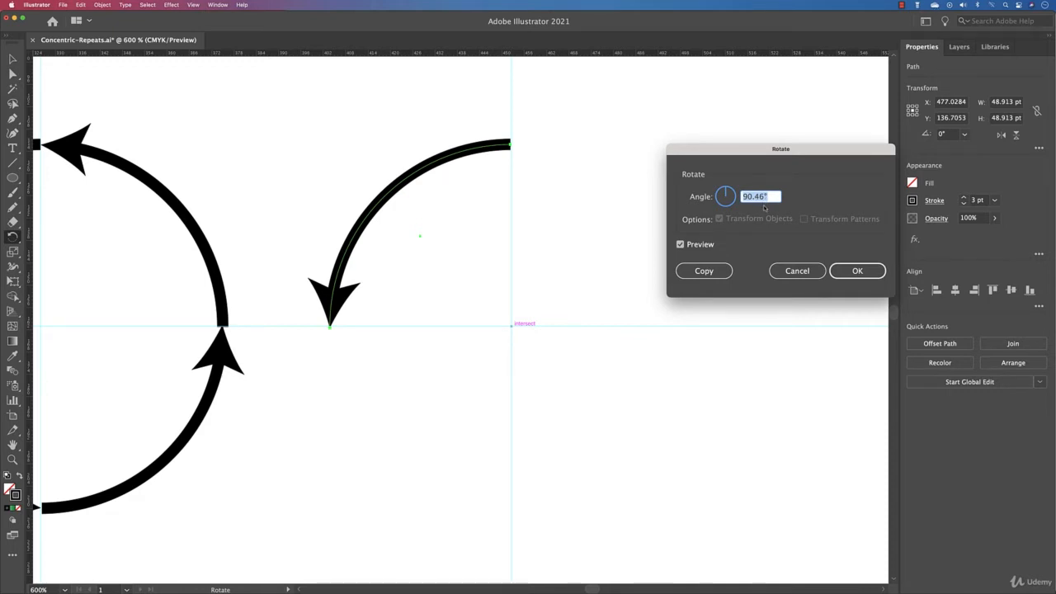
pyautogui.write('90')
pyautogui.click(704, 272)
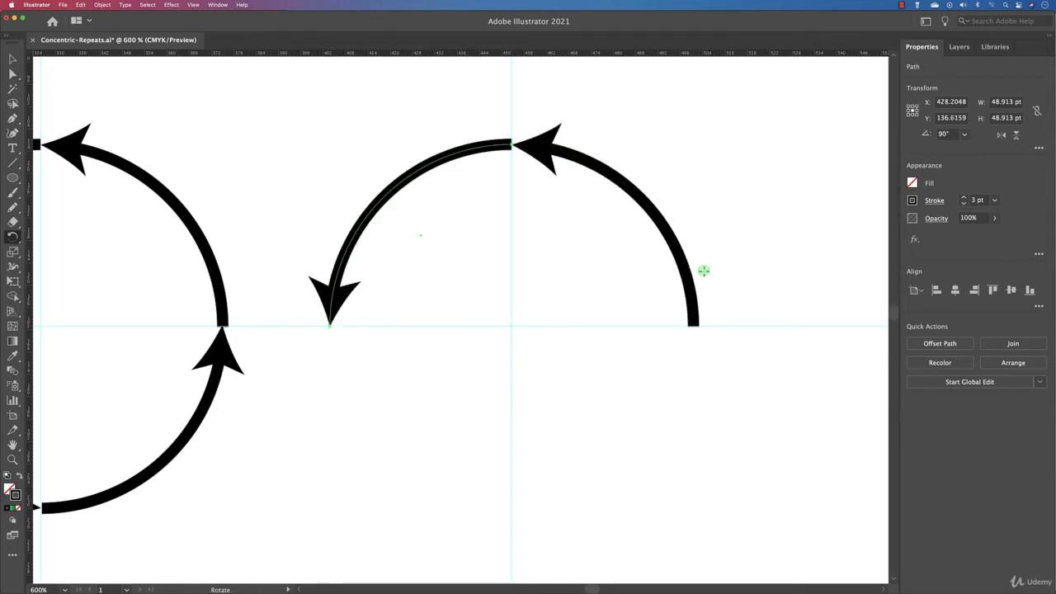
# Step: Repeat the 90° rotated copy twice with Transform Again to complete the second circle of four arrows
pyautogui.click(103, 4)
pyautogui.moveTo(119, 16)
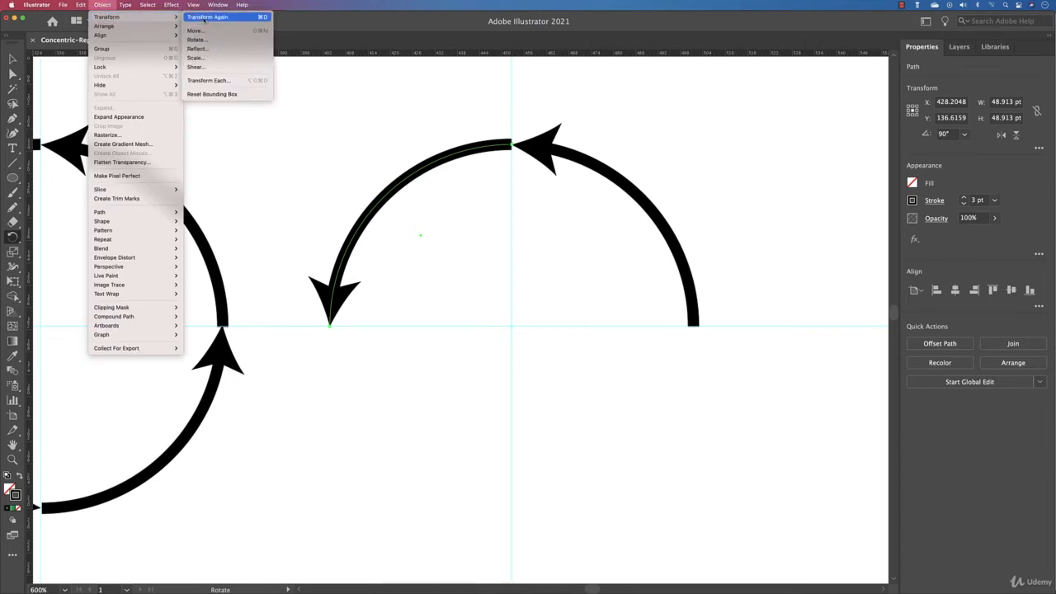
pyautogui.click(292, 23)
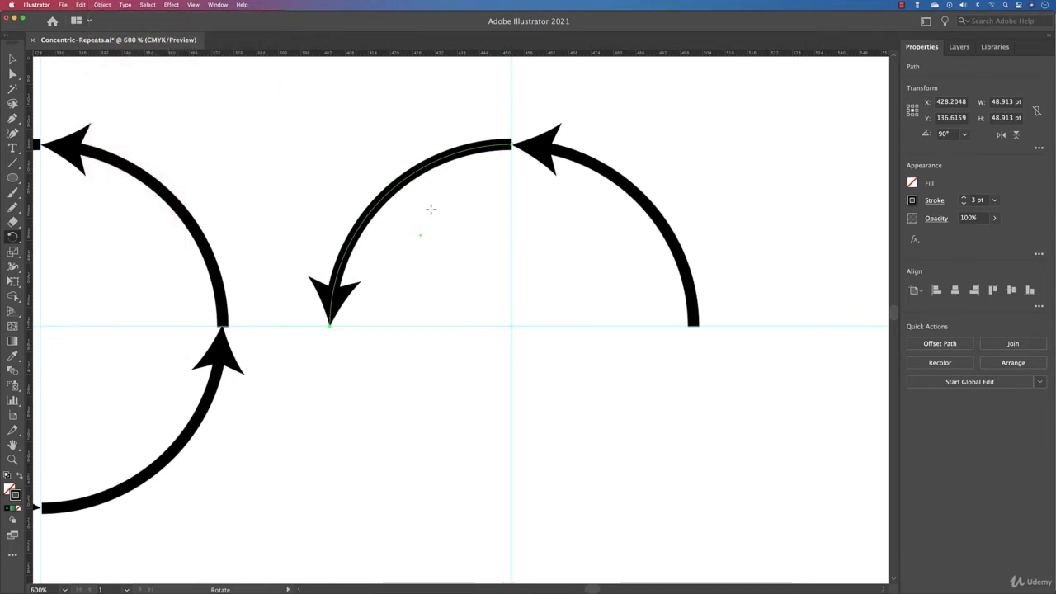
pyautogui.click(13, 59)
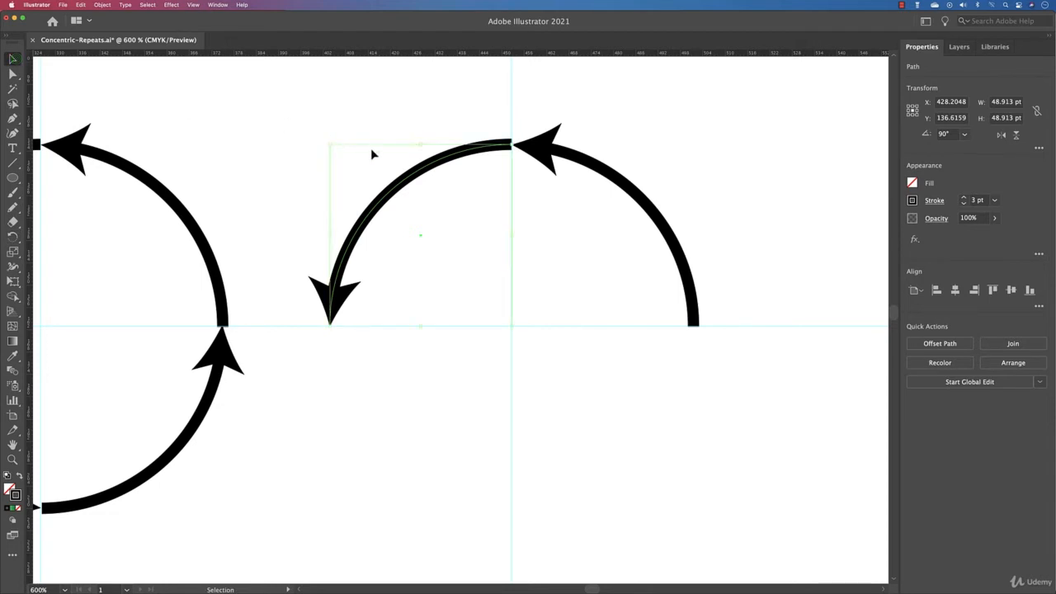
pyautogui.press('a')
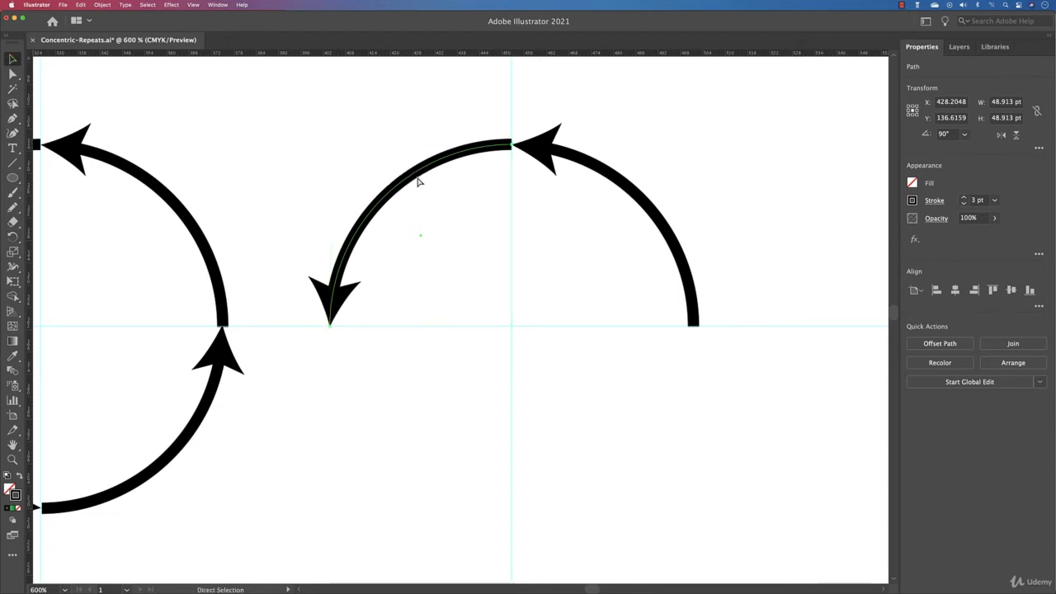
pyautogui.press('super+d')
pyautogui.press('super+d')
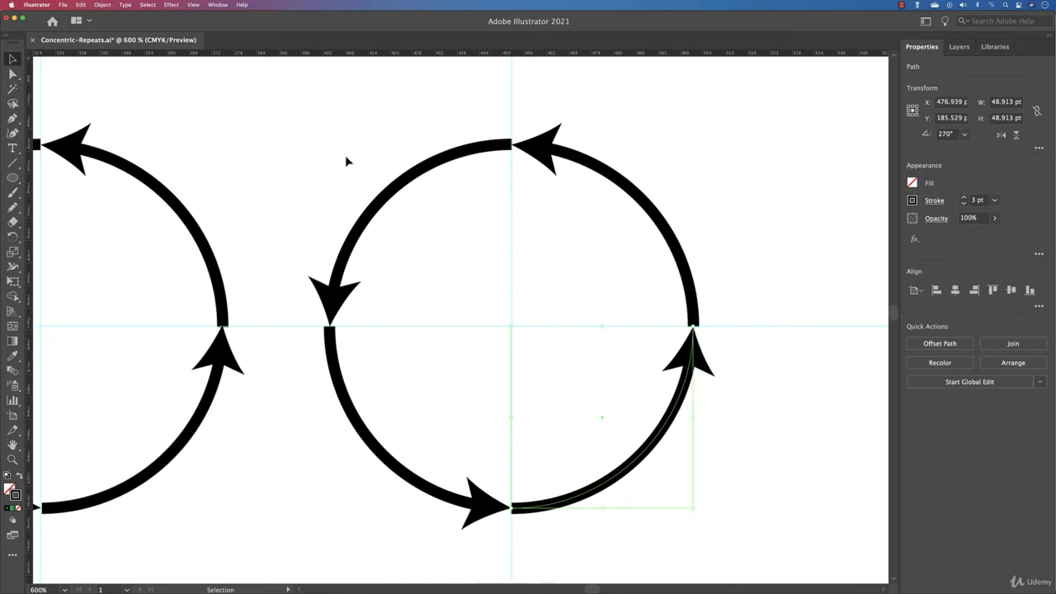
# Step: Select the four arcs of the second circle and apply the lens-shaped width profile, tapered at both ends, to their strokes
pyautogui.moveTo(303, 153); pyautogui.dragTo(768, 425)
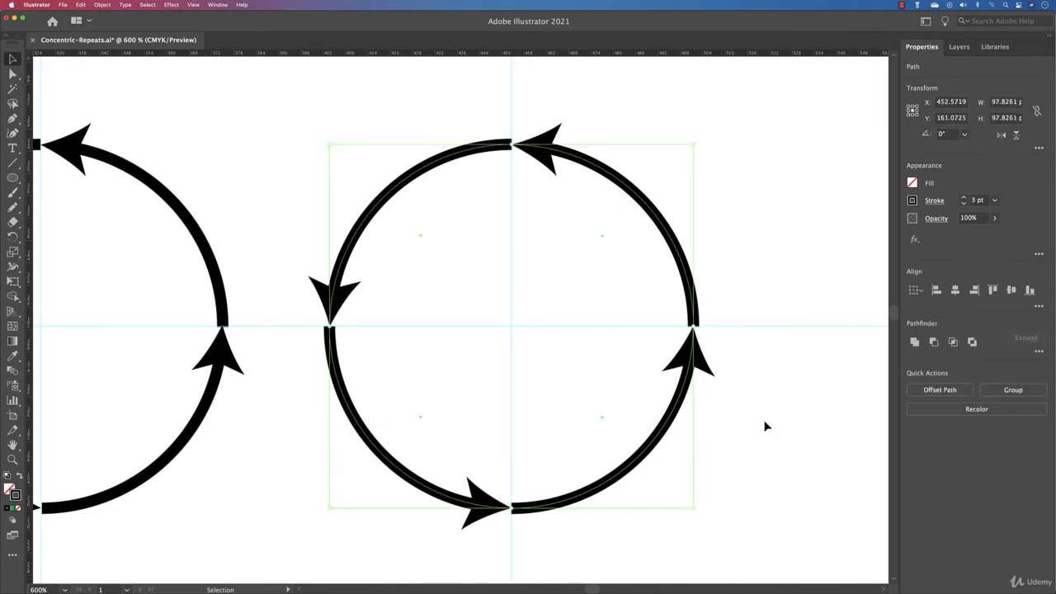
pyautogui.click(935, 201)
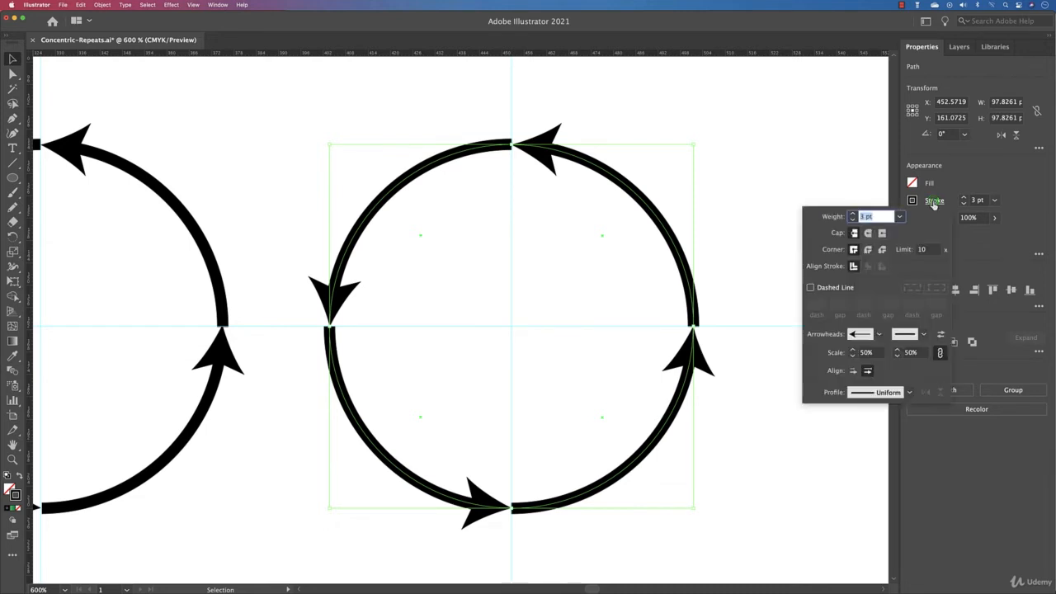
pyautogui.click(869, 394)
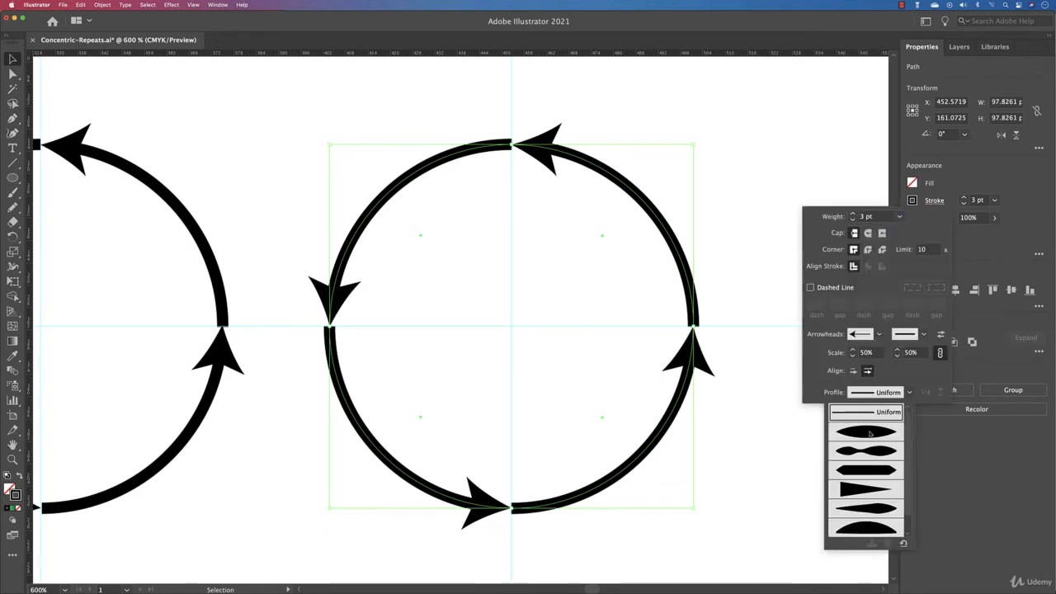
pyautogui.click(869, 433)
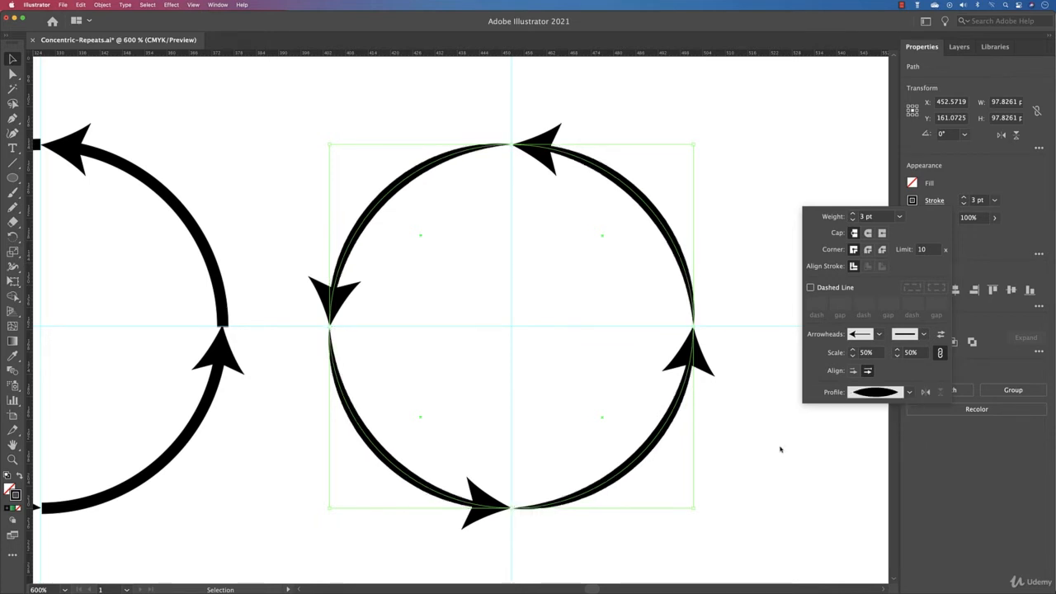
# Step: Change the four arcs' width profile to the triangular one that narrows from arrowhead to tail, and deselect them
pyautogui.click(876, 393)
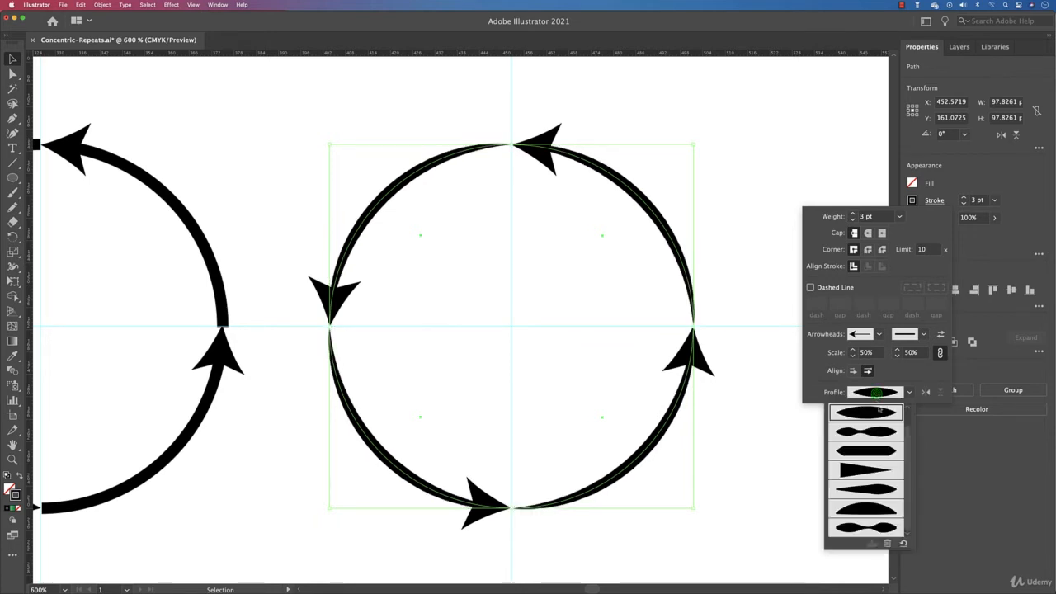
pyautogui.click(876, 476)
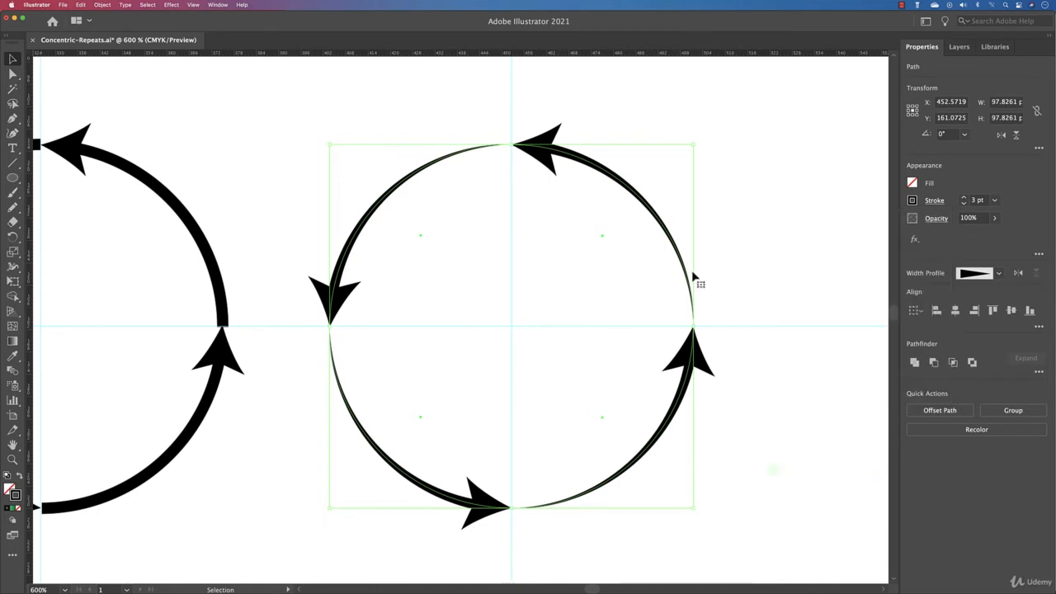
pyautogui.click(743, 278)
pyautogui.press('a')
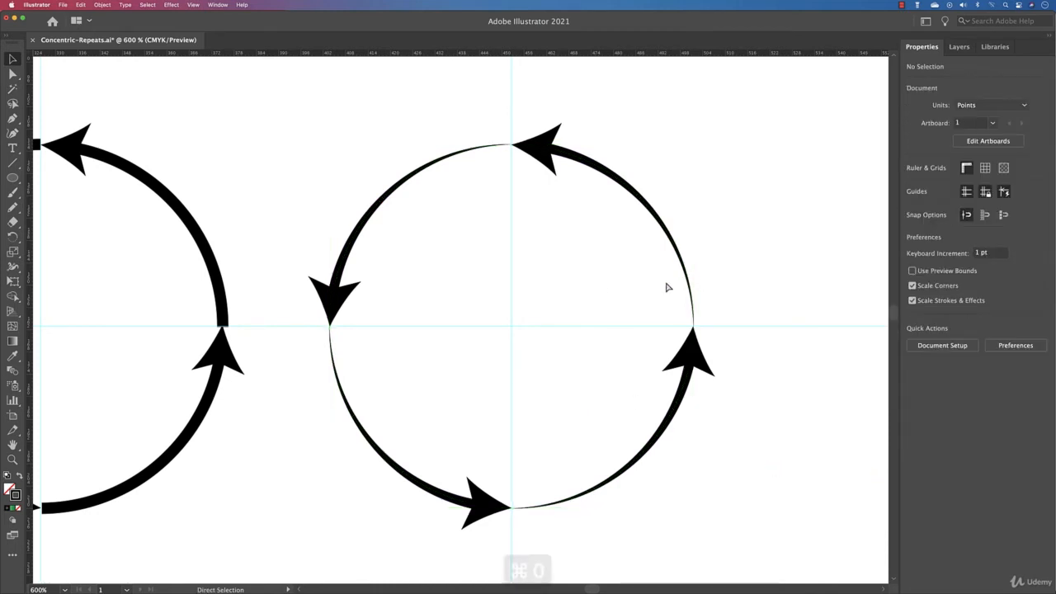
# Step: Move both arrow circles together to the upper-right corner of the artboard, above the horizontal guide
pyautogui.press('super+0')
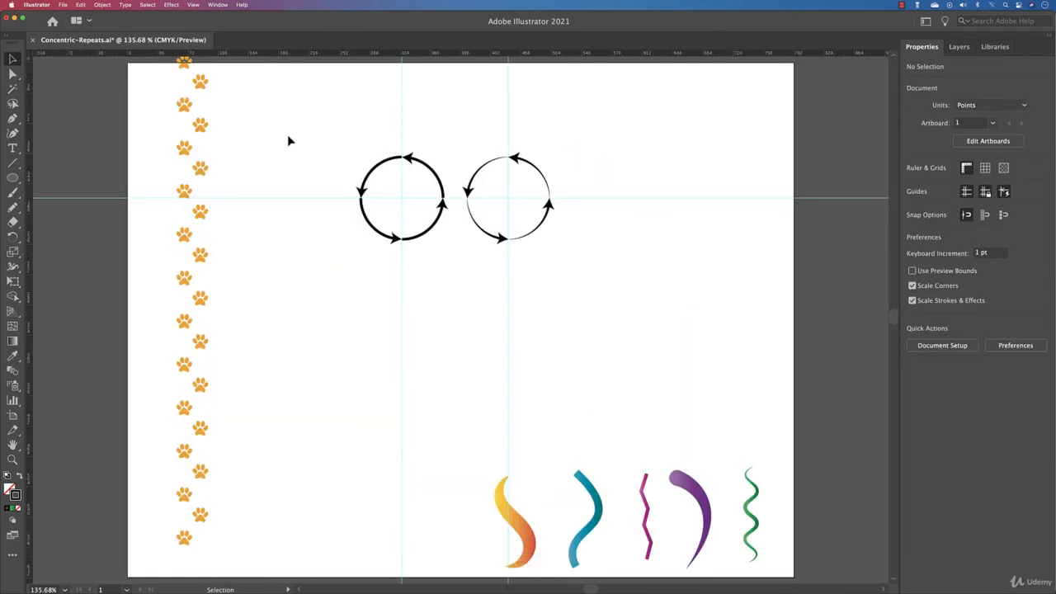
pyautogui.moveTo(289, 141); pyautogui.dragTo(589, 273)
pyautogui.moveTo(537, 229); pyautogui.dragTo(761, 157)
pyautogui.click(665, 288)
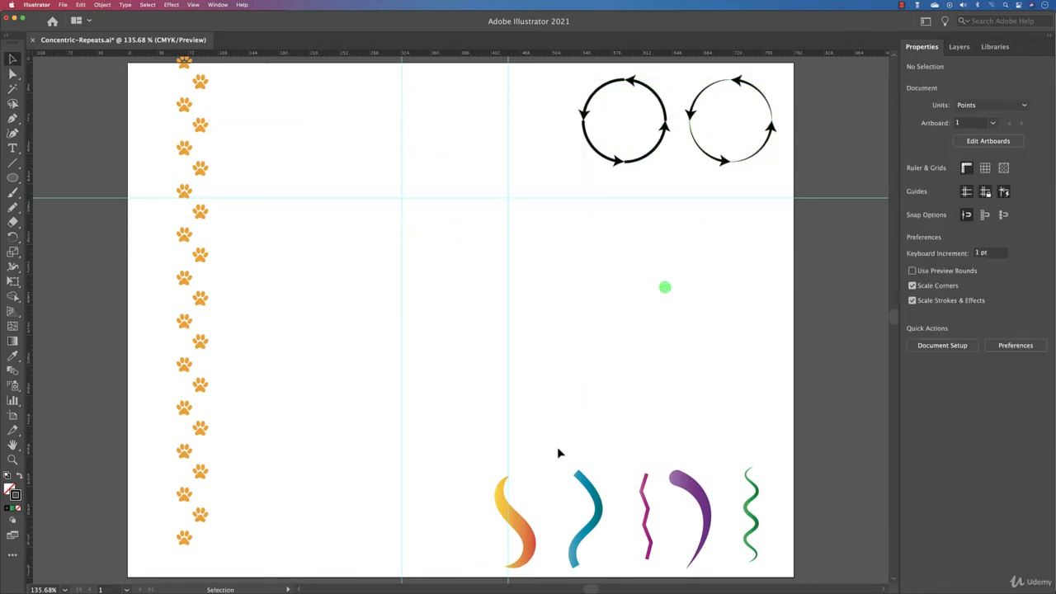
# Step: Move the orange S-curve to the first vertical guide, below the horizontal guide, and rotate it about 29° clockwise
pyautogui.moveTo(501, 507); pyautogui.dragTo(400, 270)
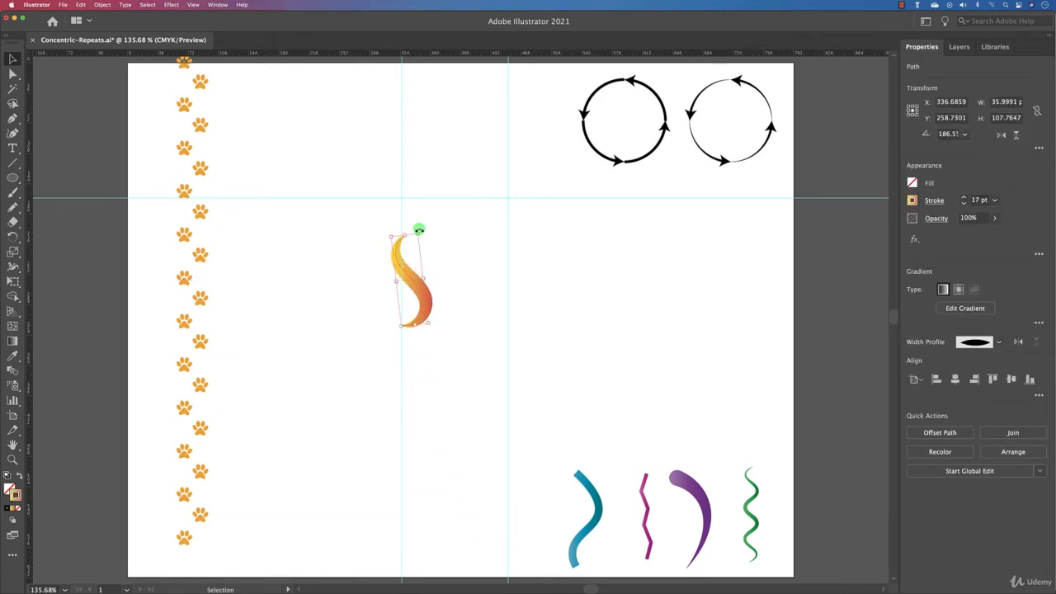
pyautogui.moveTo(419, 232); pyautogui.dragTo(448, 246)
pyautogui.scroll(6, 437, 302)
pyautogui.scroll(-3, 436, 305)
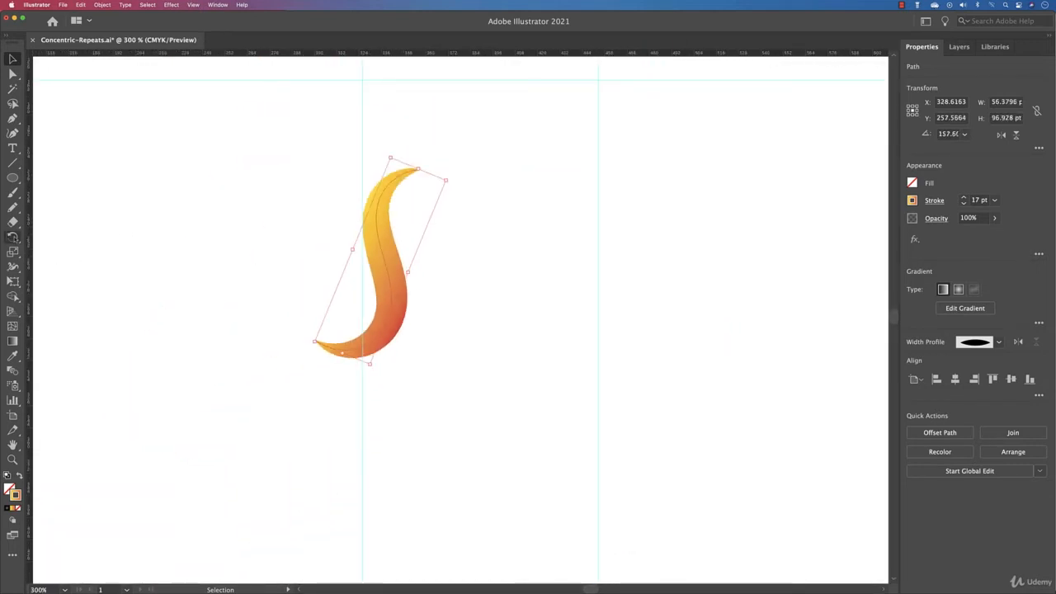
# Step: Rotate a copy of the orange curve about 13° clockwise around a point just below its upper tip
pyautogui.click(12, 237)
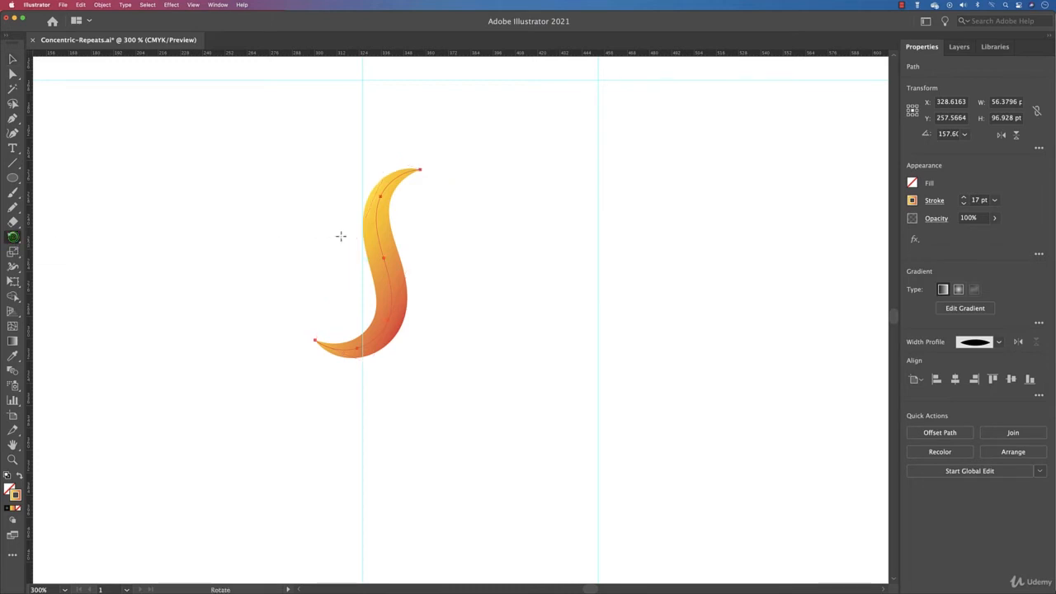
pyautogui.click(419, 199)
pyautogui.moveTo(387, 288); pyautogui.dragTo(370, 291)
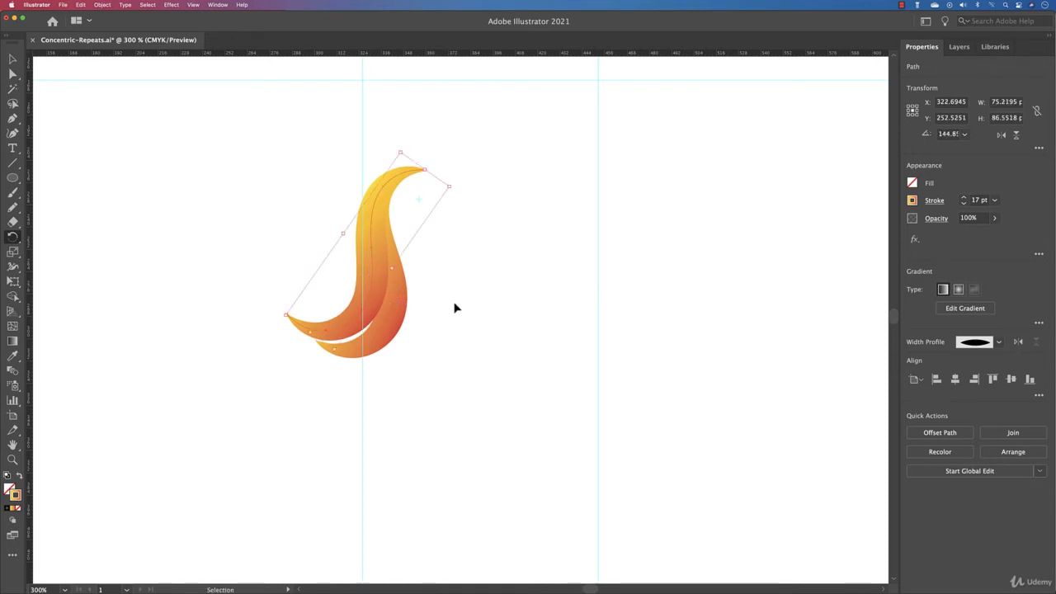
# Step: Repeat the rotated copy of the orange curve many times to build a fan most of the way around the pivot
pyautogui.press('super+d')
pyautogui.press('super+d')
pyautogui.press('super+d')
pyautogui.press('super+d')
pyautogui.press('super+d')
pyautogui.press('super+d')
pyautogui.press('super+d')
pyautogui.press('super+d')
pyautogui.press('super+d')
pyautogui.press('super+d')
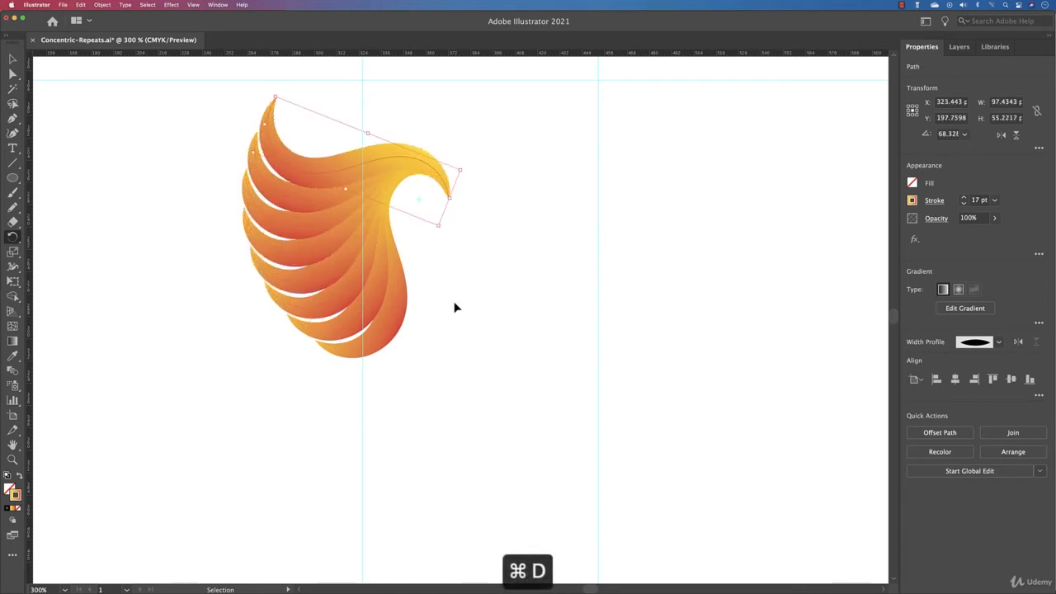
pyautogui.press('super+d')
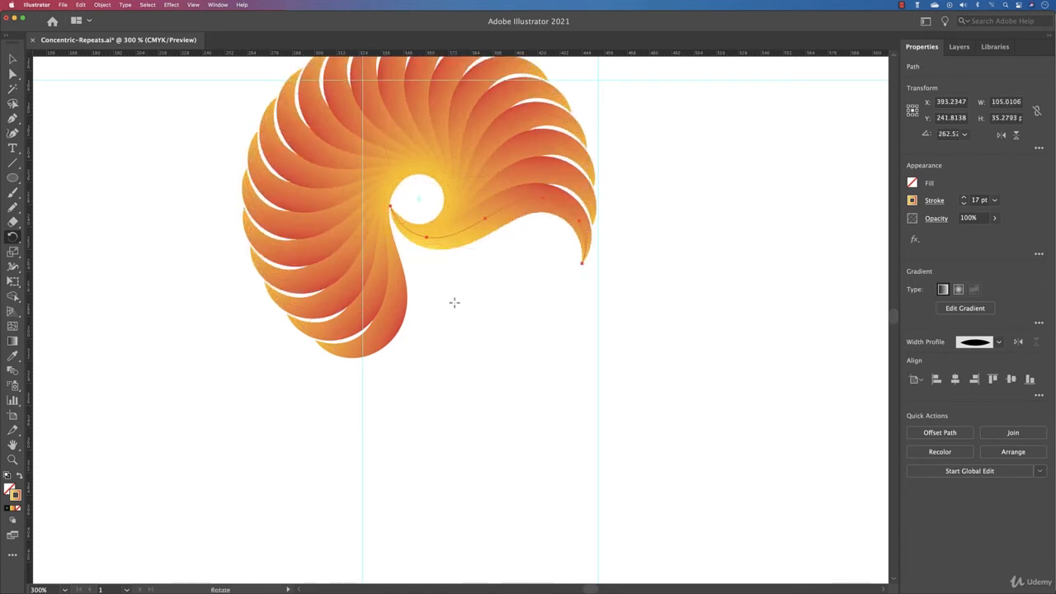
# Step: Shorten the orange fan by undoing the most recent rotated copies and deleting the last curve at its open end
pyautogui.press('super+z')
pyautogui.press('super+z')
pyautogui.press('super+z')
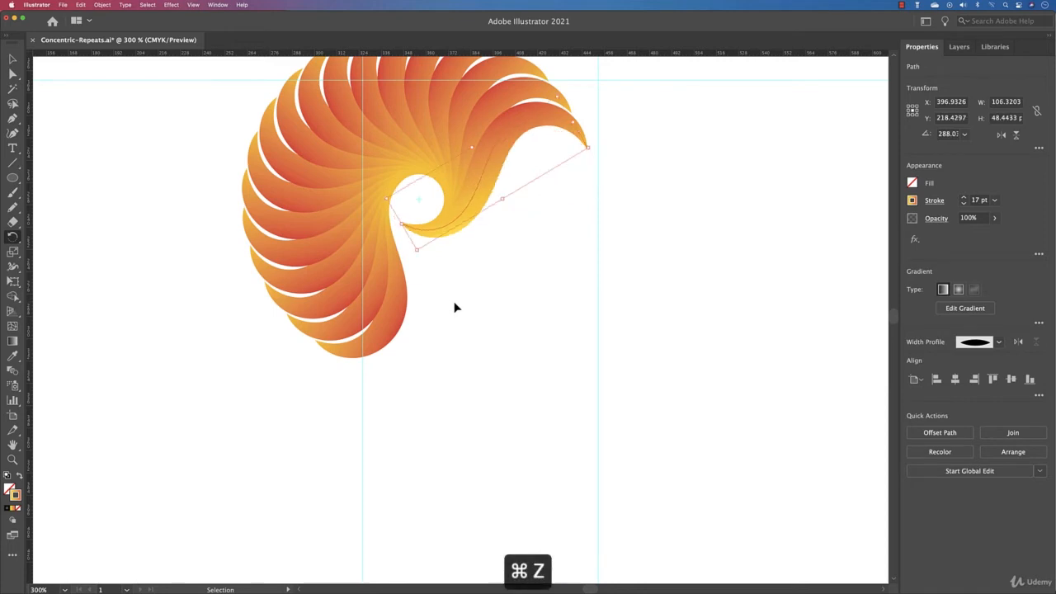
pyautogui.press('super+0')
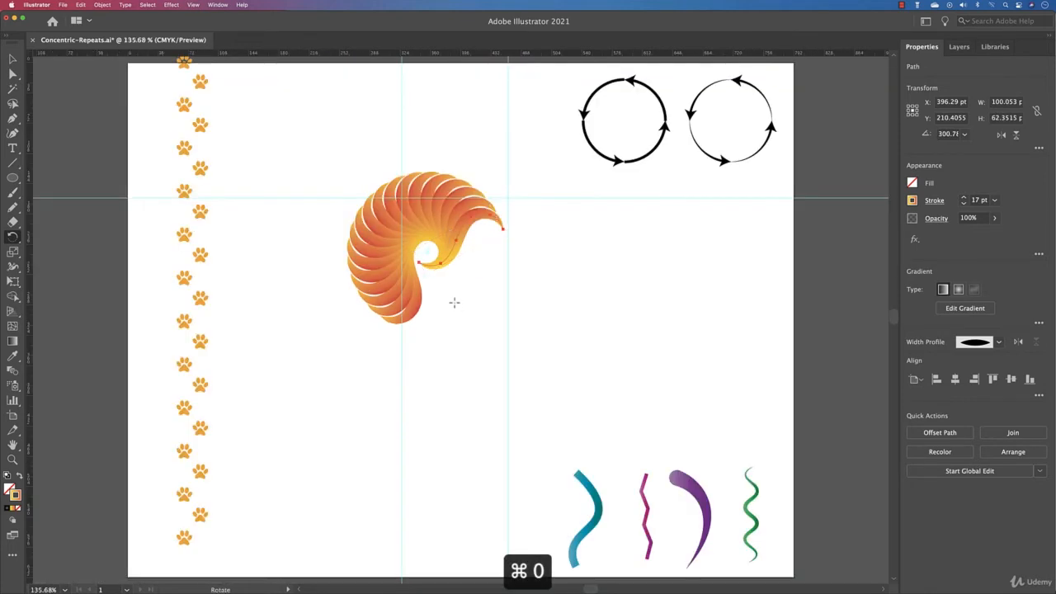
pyautogui.press('super+z')
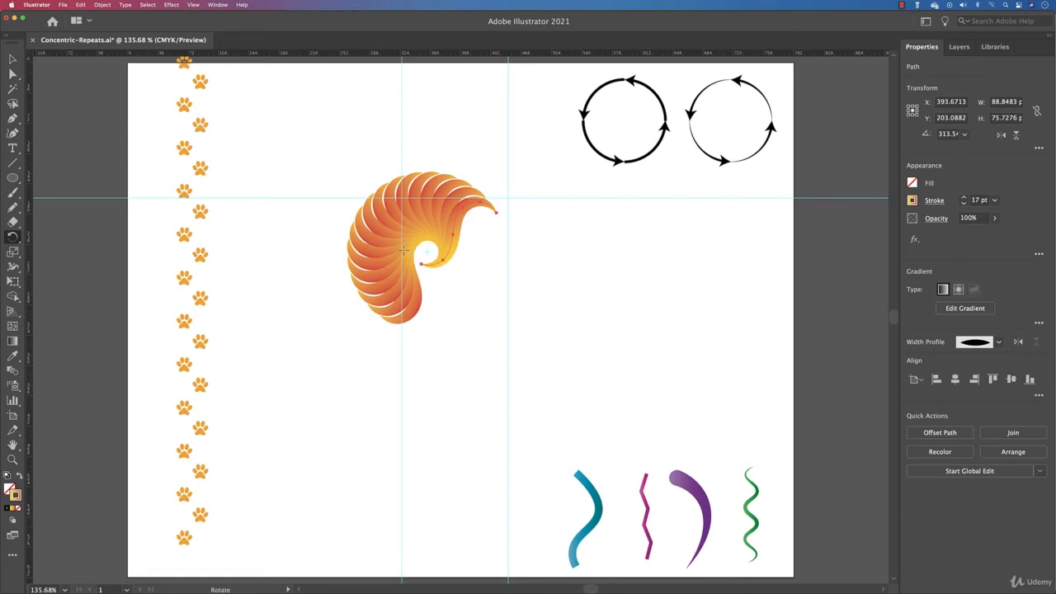
pyautogui.press('v')
pyautogui.click(447, 295)
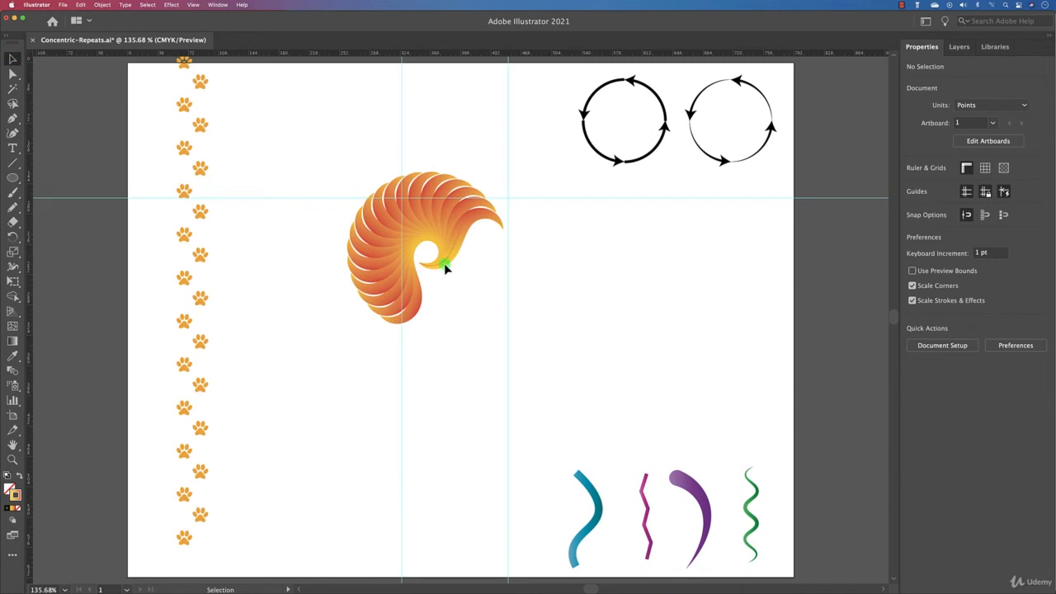
pyautogui.click(445, 264)
pyautogui.press('Delete')
# Step: Move the whole orange fan to the right side of the artboard, below the arrow circles
pyautogui.moveTo(305, 167); pyautogui.dragTo(521, 345)
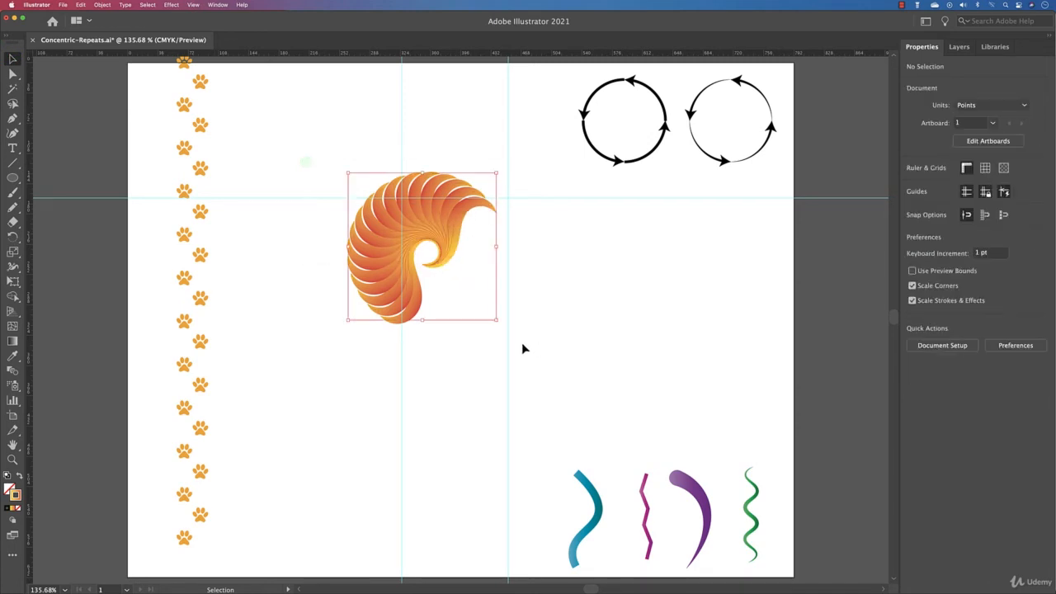
pyautogui.moveTo(448, 271); pyautogui.dragTo(732, 301)
pyautogui.click(726, 387)
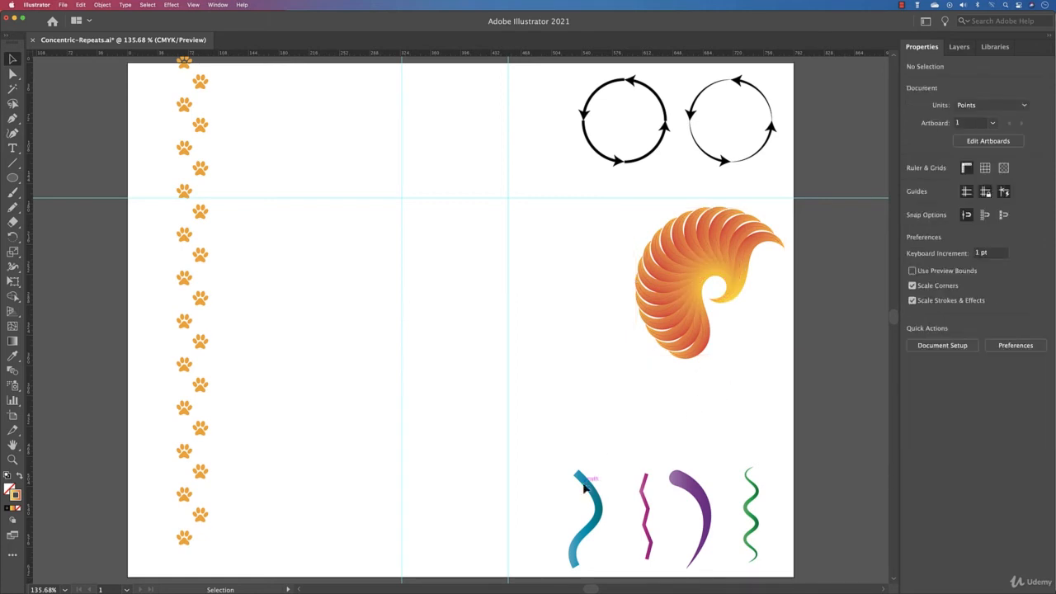
# Step: Move the blue wavy curve to the middle of the artboard, just below the horizontal guide, and activate the Rotate tool
pyautogui.moveTo(590, 488); pyautogui.dragTo(417, 248)
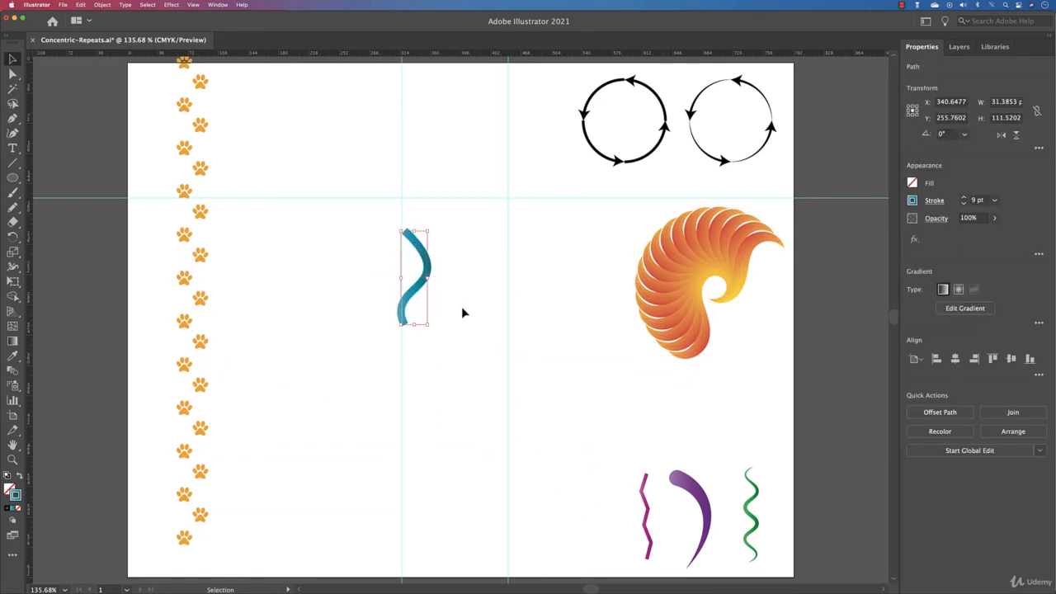
pyautogui.scroll(2, 461, 306)
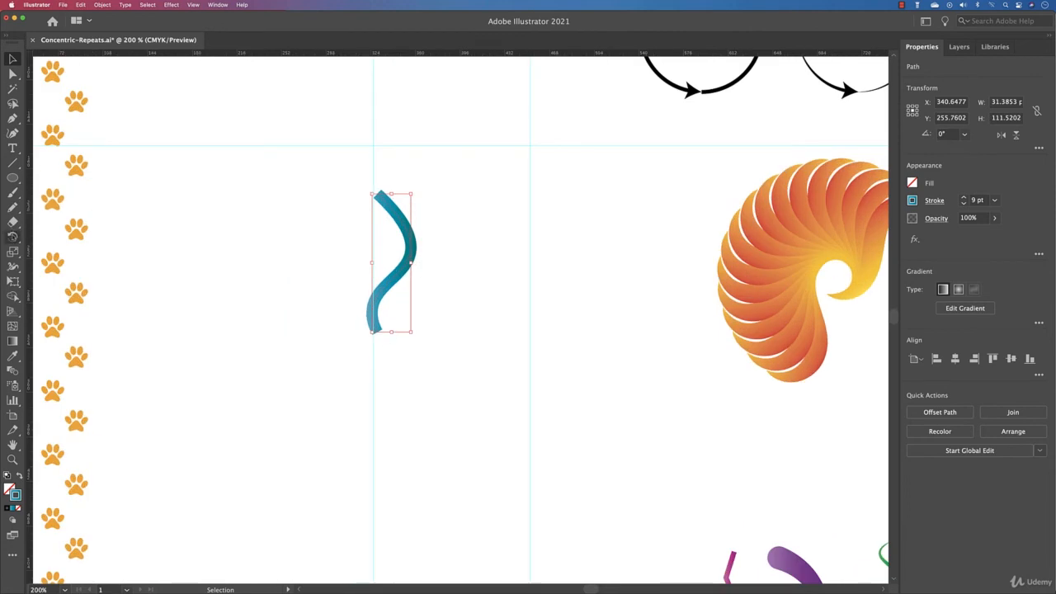
pyautogui.click(12, 237)
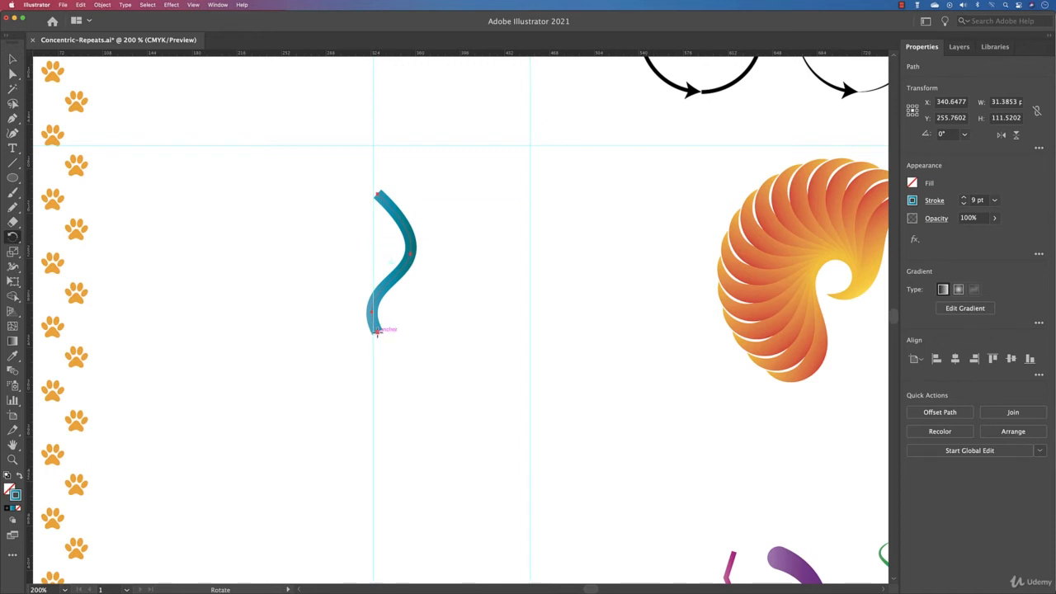
# Step: Try a copy of the blue curve rotated 15° around its lower end anchor, and undo it
pyautogui.scroll(5, 379, 334)
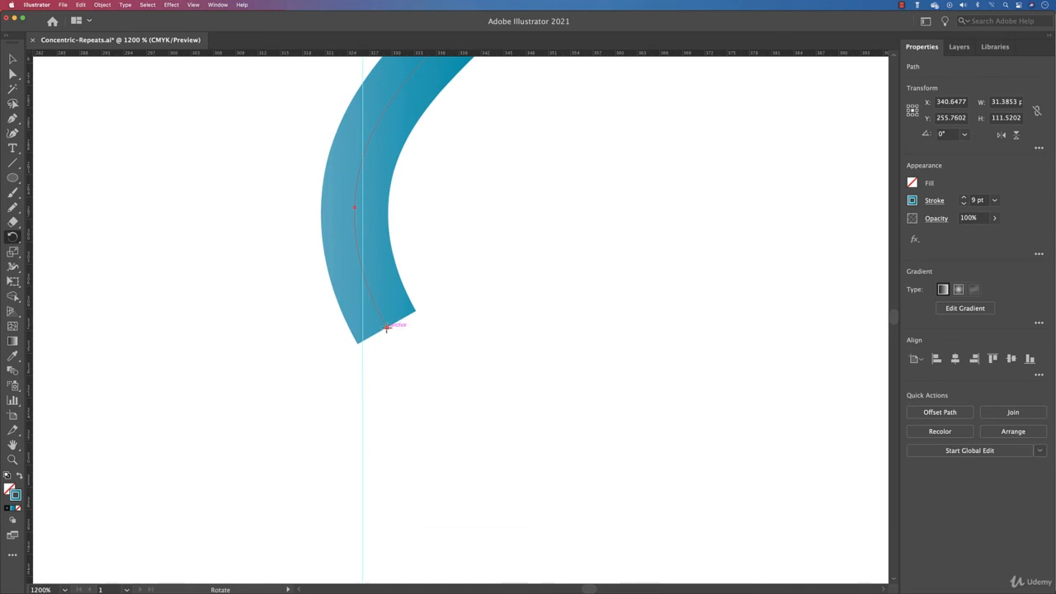
pyautogui.keyDown('alt'); pyautogui.click(386, 328); pyautogui.keyUp('alt')
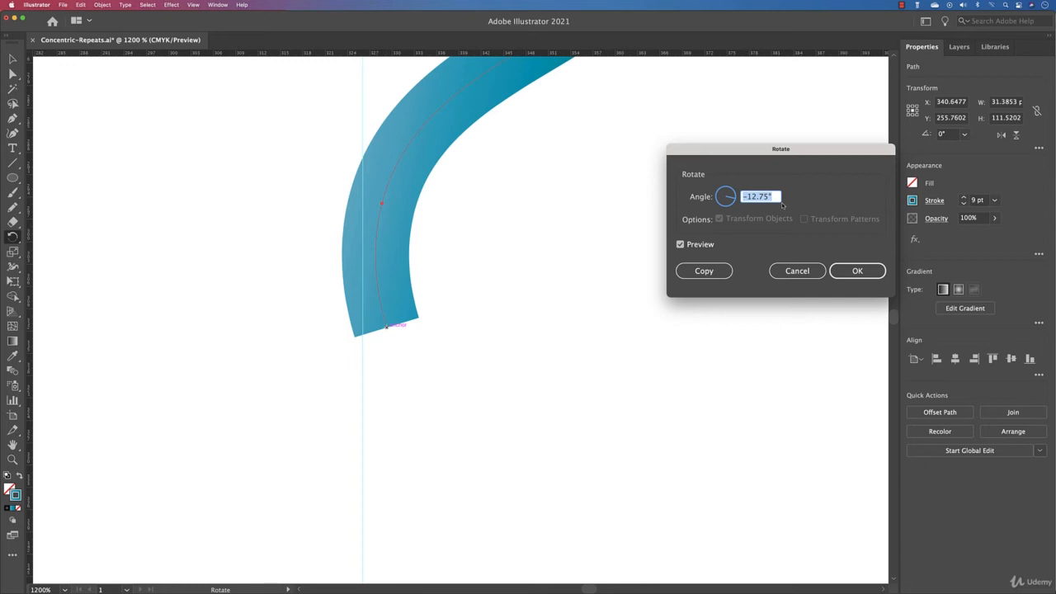
pyautogui.write('20')
pyautogui.press('BackSpace')
pyautogui.press('BackSpace')
pyautogui.write('10')
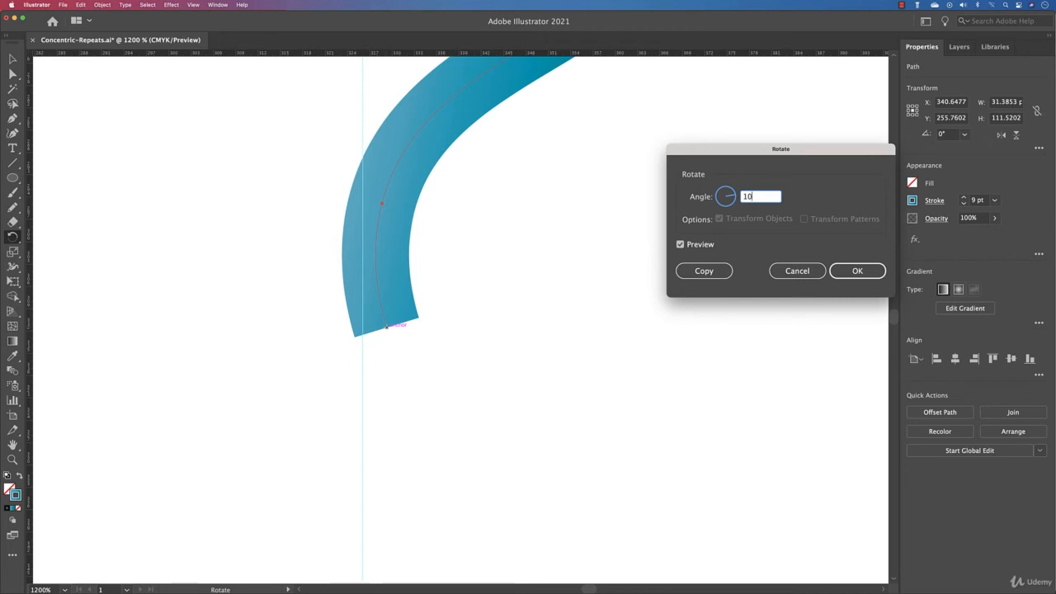
pyautogui.press('BackSpace')
pyautogui.write('5')
pyautogui.click(704, 272)
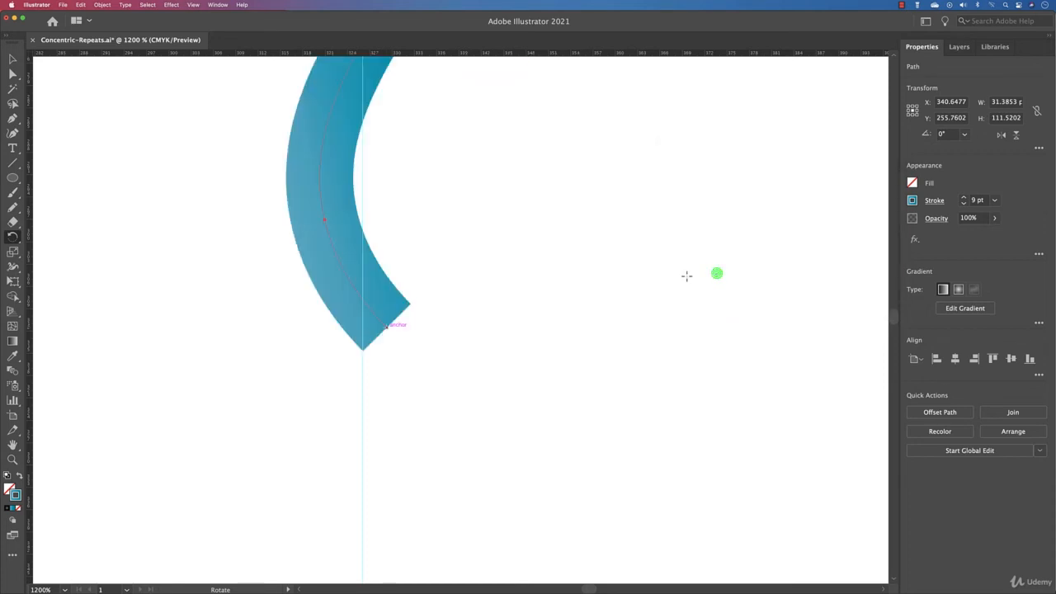
pyautogui.scroll(3, 531, 267)
pyautogui.scroll(-7, 531, 266)
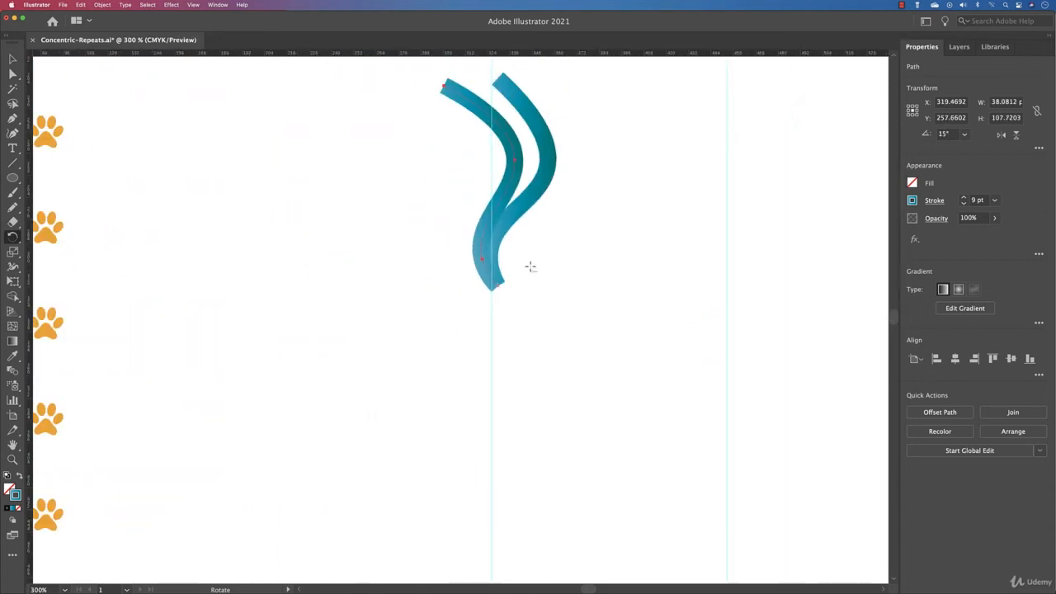
pyautogui.moveTo(538, 234); pyautogui.dragTo(523, 302)
pyautogui.press('cmd+z')
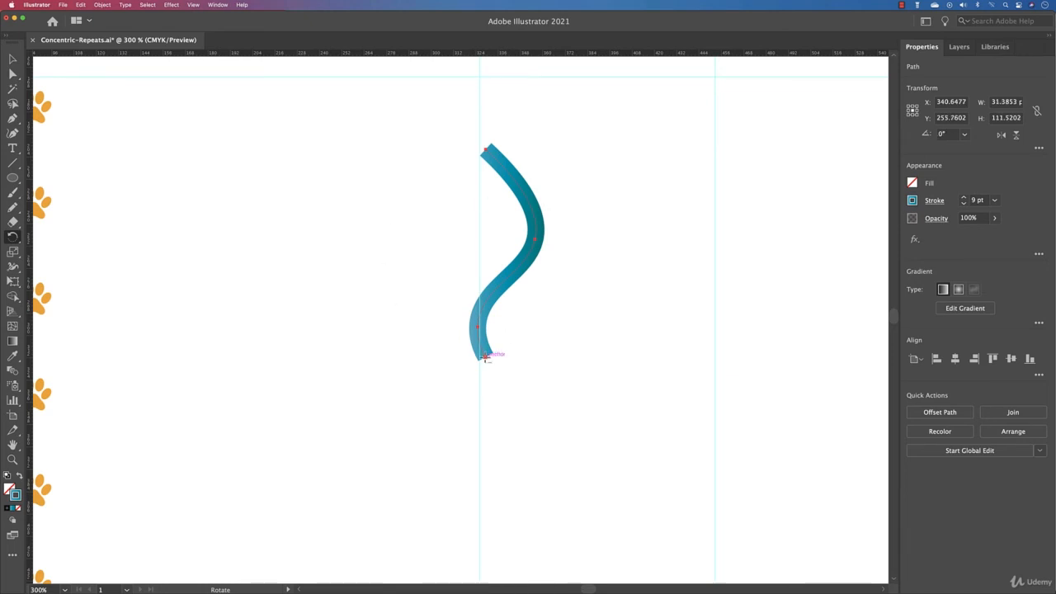
# Step: Rotate a copy of the blue curve 10° around its lower end anchor
pyautogui.keyDown('alt'); pyautogui.click(486, 357); pyautogui.keyUp('alt')
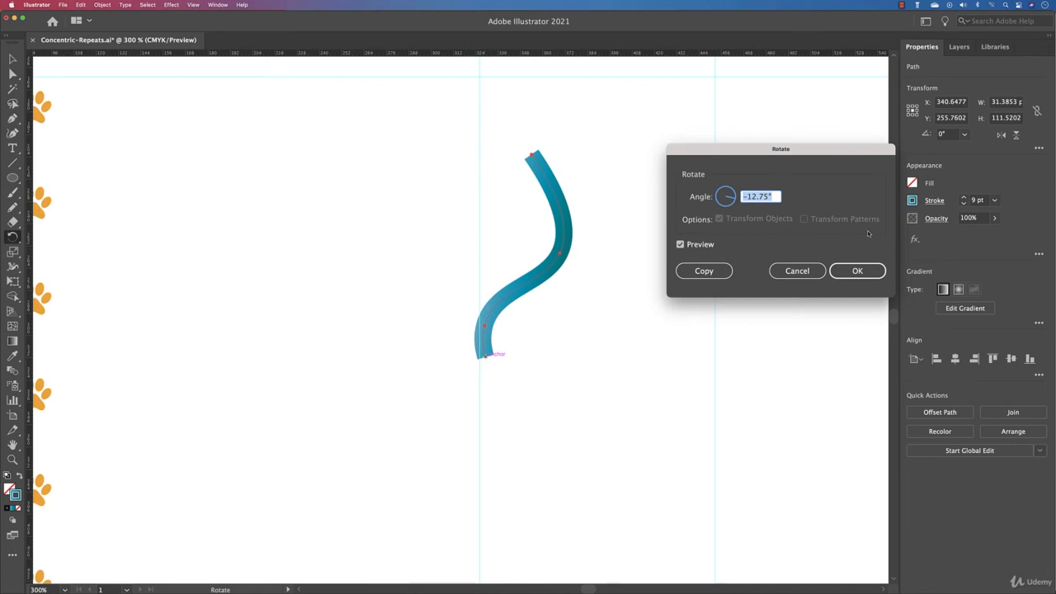
pyautogui.write('10')
pyautogui.click(704, 271)
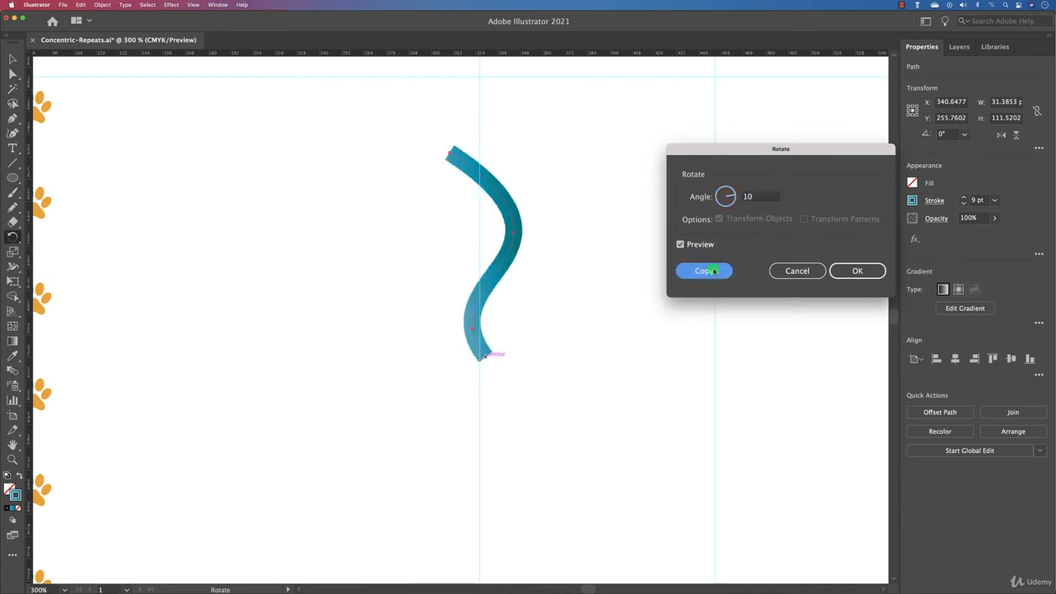
# Step: Repeat the 10° rotated copy of the blue curve until the copies form a full circle
pyautogui.press('super+d')
pyautogui.press('super+d')
pyautogui.press('super+d')
pyautogui.press('super+d')
pyautogui.press('super+d')
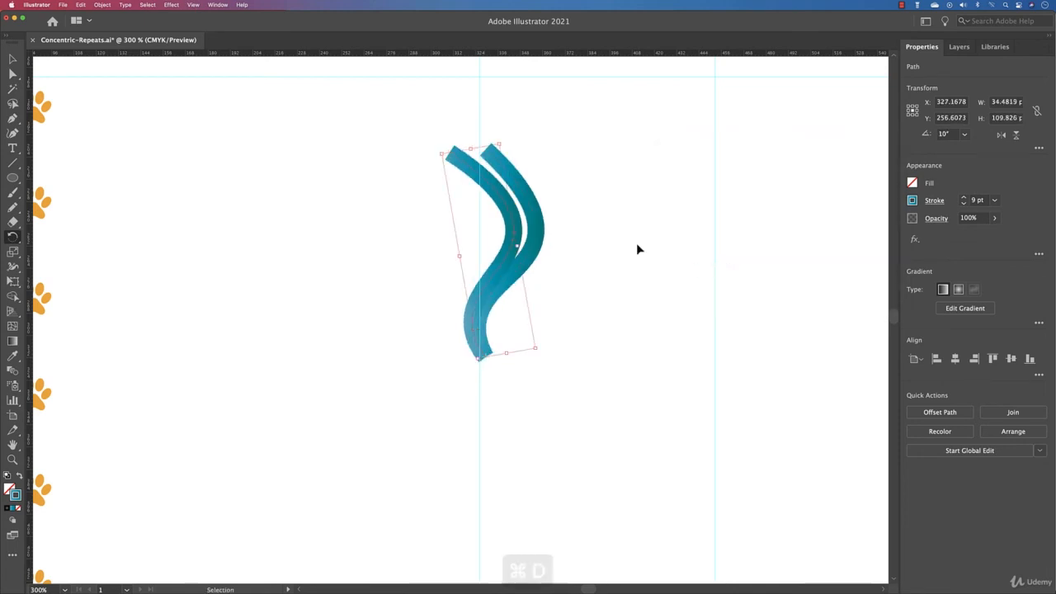
pyautogui.press('super+d')
pyautogui.press('super+d')
pyautogui.press('super+d')
pyautogui.press('super+d')
pyautogui.press('super+d')
pyautogui.press('super+d')
pyautogui.press('super+d')
pyautogui.press('super+d')
pyautogui.press('super+d')
pyautogui.press('super+d')
pyautogui.press('super+d')
pyautogui.press('super+d')
pyautogui.press('super+d')
pyautogui.press('super+d')
pyautogui.press('super+d')
pyautogui.press('super+d')
pyautogui.press('super+d')
pyautogui.press('super+d')
pyautogui.press('super+d')
pyautogui.press('super+d')
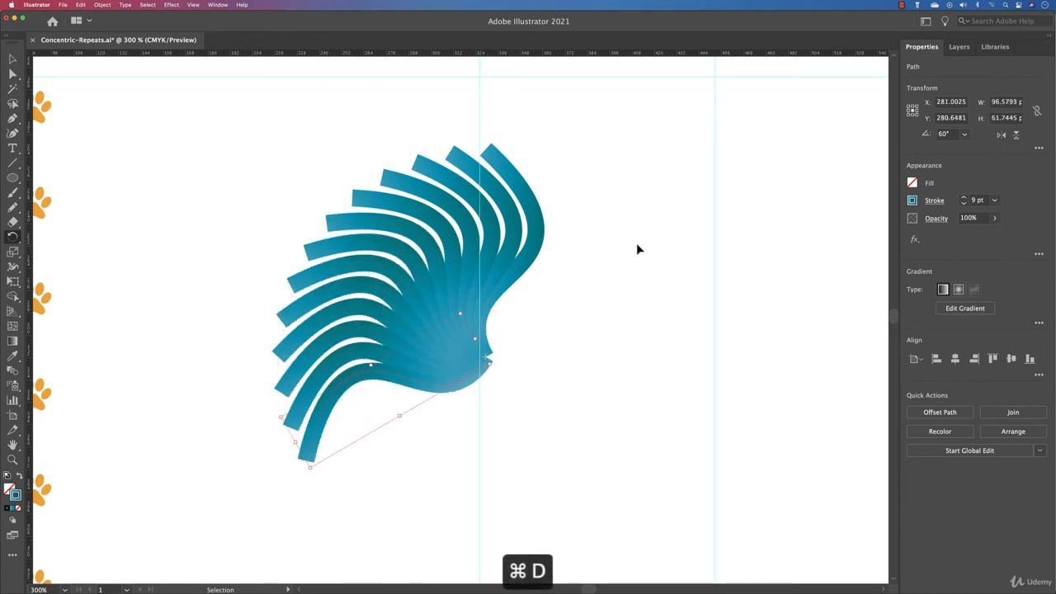
pyautogui.press('super+d')
pyautogui.press('super+d')
pyautogui.press('super+d')
pyautogui.press('super+d')
pyautogui.press('super+d')
pyautogui.press('super+d')
pyautogui.press('super+d')
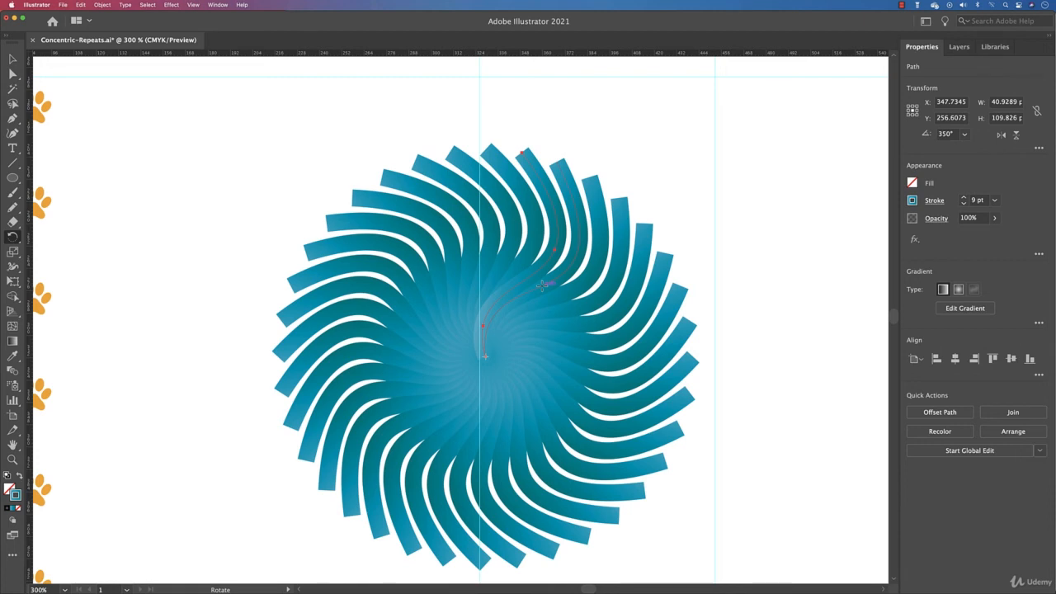
# Step: Select all the blue curves, try the lens-shaped and double-bulge stroke width profiles, and apply the triangular profile that tapers toward the centre
pyautogui.click(14, 60)
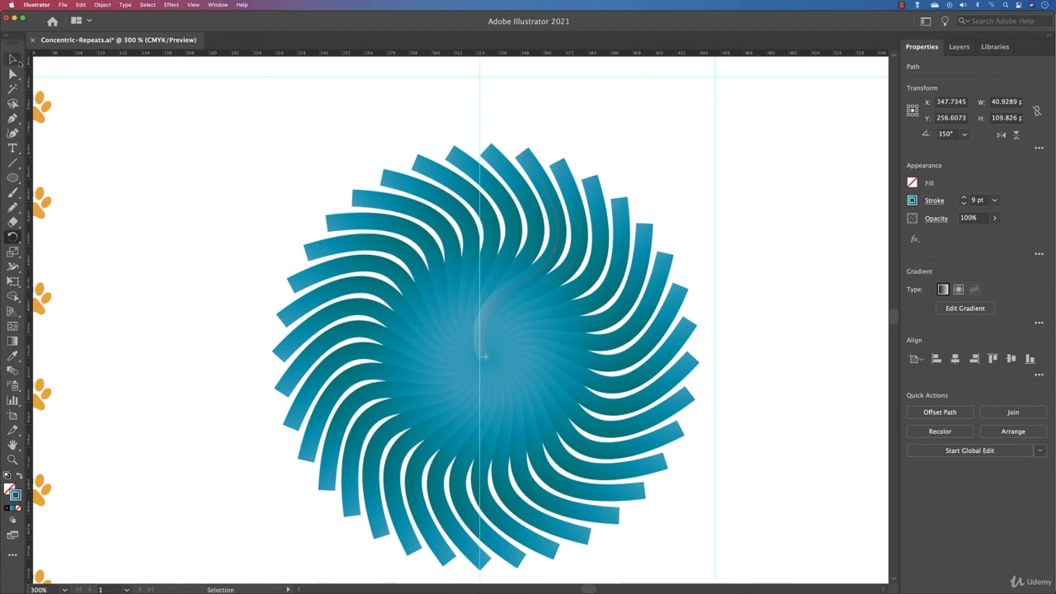
pyautogui.click(206, 200)
pyautogui.moveTo(207, 202); pyautogui.dragTo(743, 479)
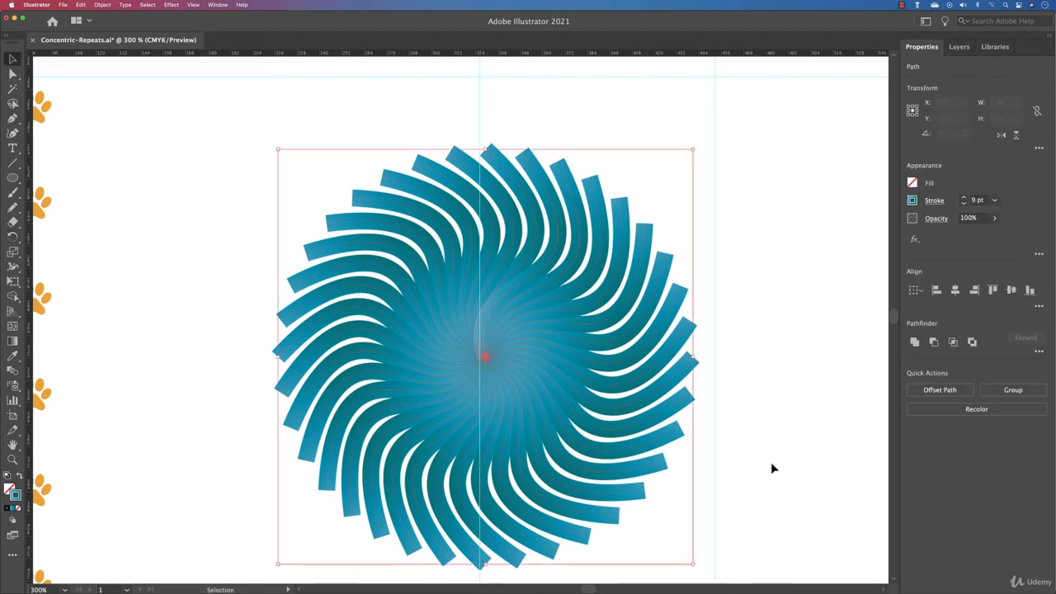
pyautogui.click(934, 201)
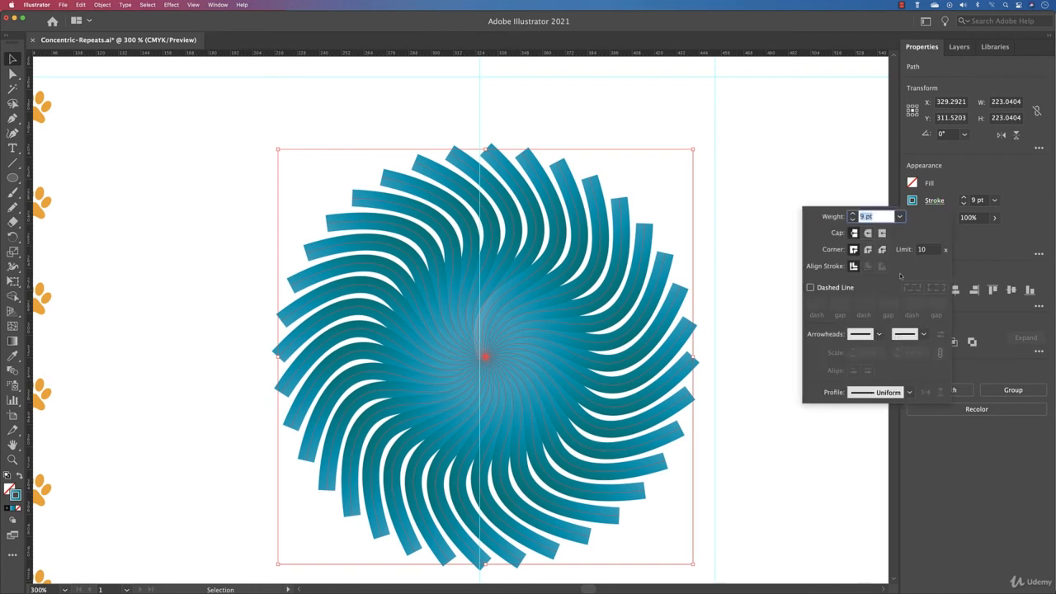
pyautogui.click(869, 393)
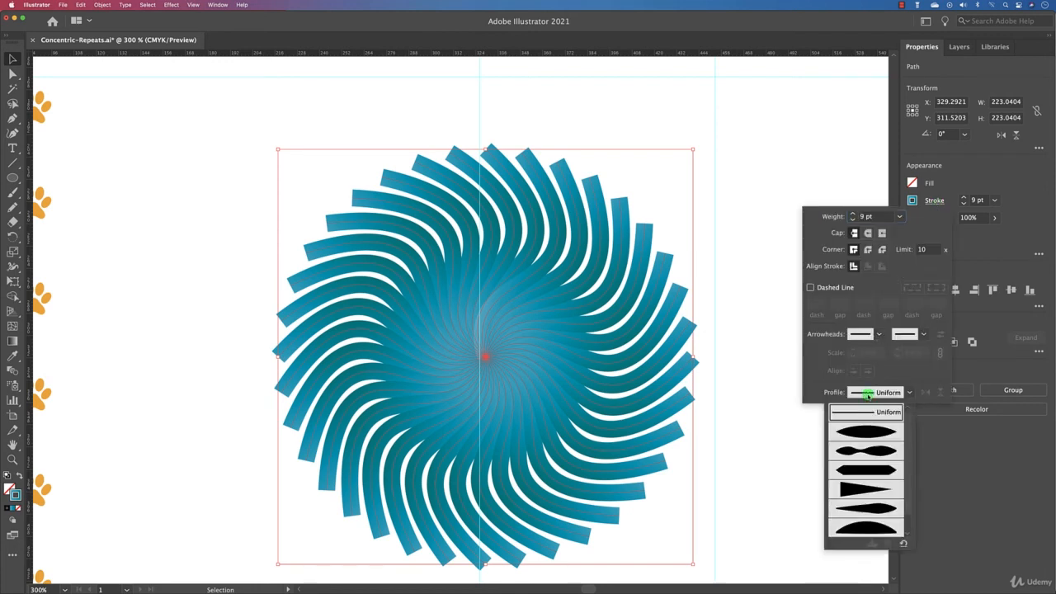
pyautogui.click(866, 438)
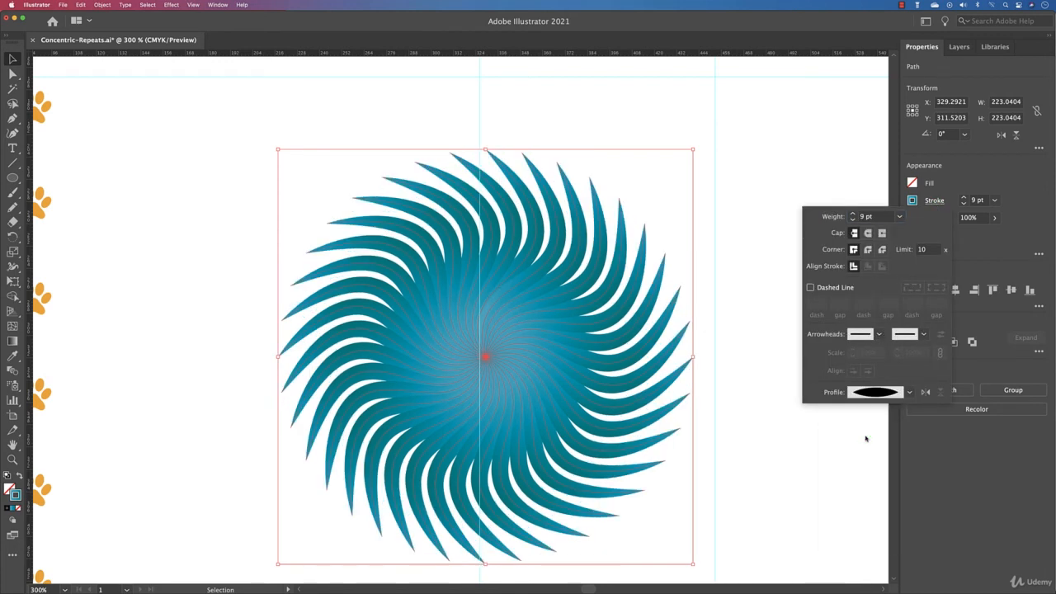
pyautogui.click(867, 394)
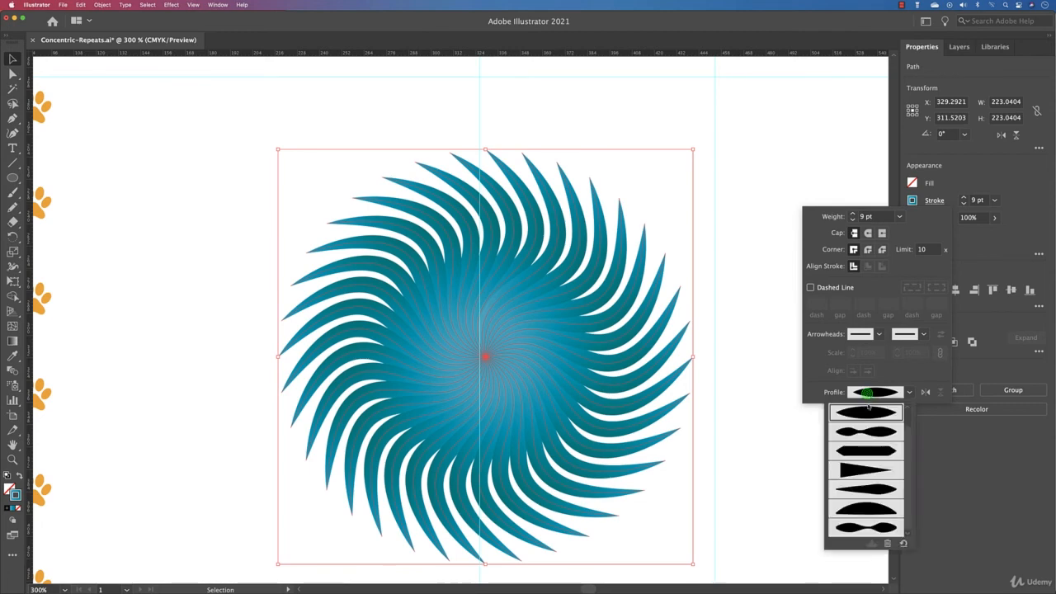
pyautogui.click(865, 469)
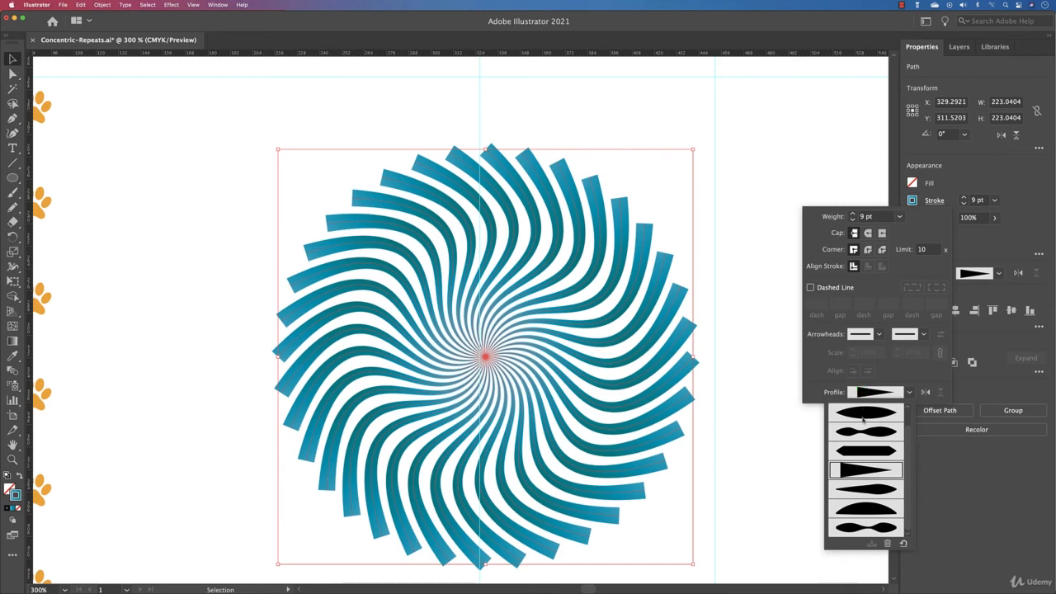
pyautogui.click(864, 432)
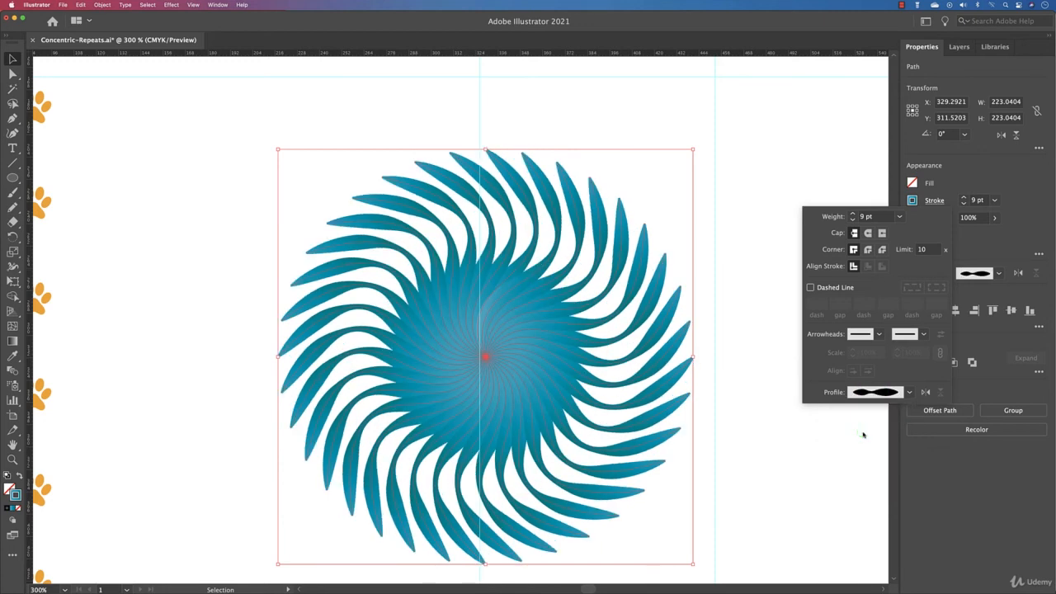
pyautogui.click(861, 393)
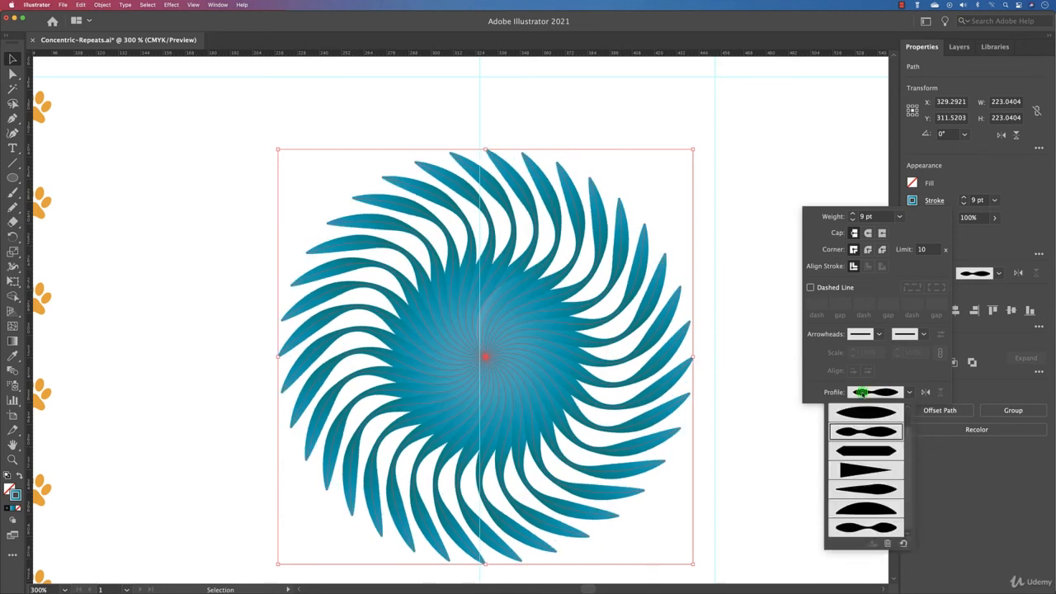
pyautogui.click(861, 471)
pyautogui.press('Escape')
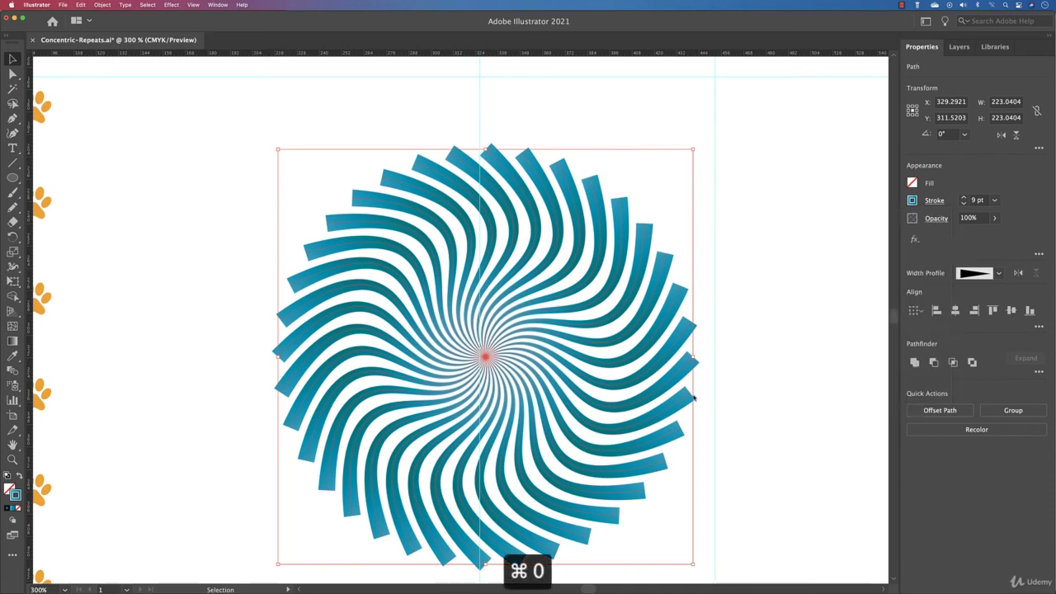
# Step: Select the whole blue rosette and move it up to the upper middle of the artboard
pyautogui.press('a')
pyautogui.press('super+0')
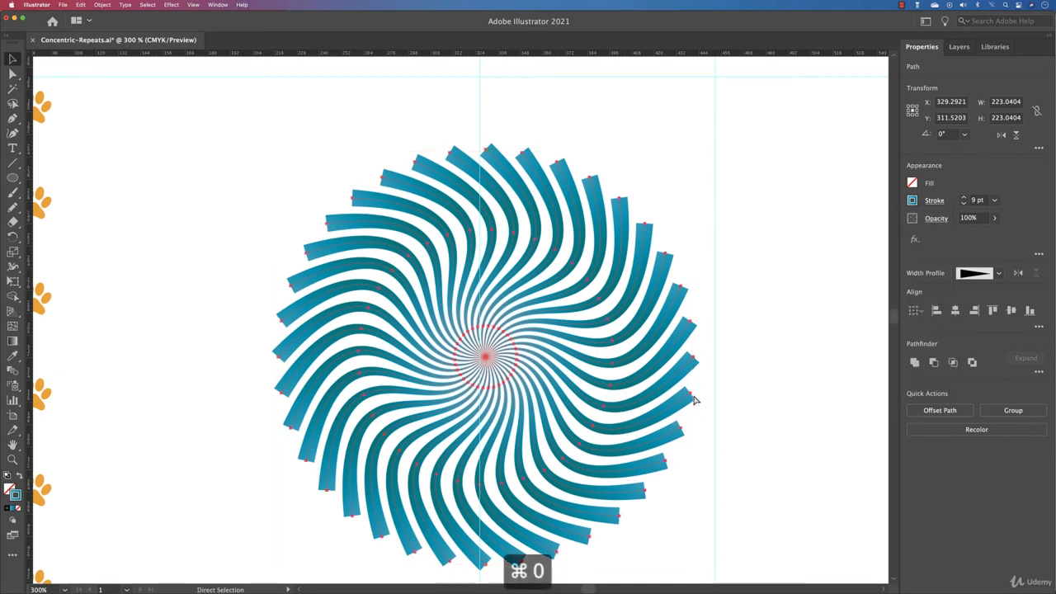
pyautogui.click(332, 142)
pyautogui.moveTo(309, 234); pyautogui.dragTo(521, 416)
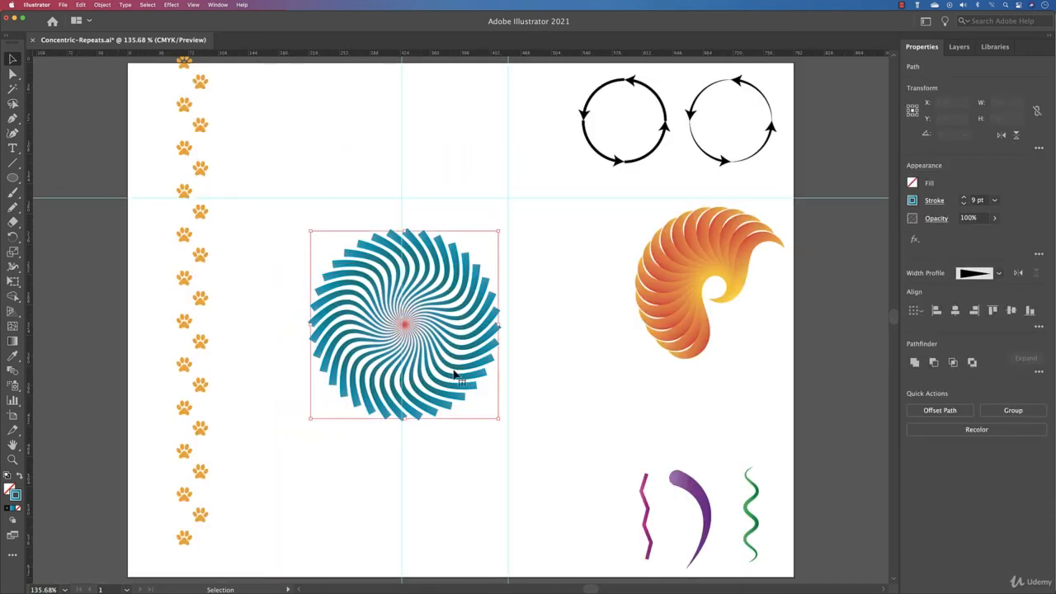
pyautogui.moveTo(455, 372); pyautogui.dragTo(450, 224)
pyautogui.click(483, 467)
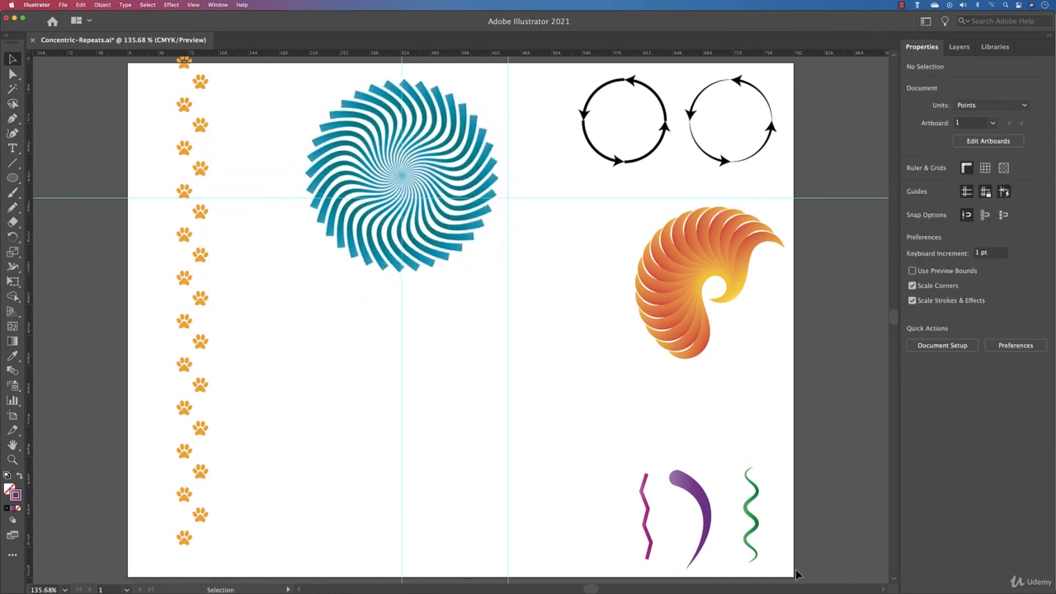
# Step: Move the green wavy line below the blue rosette and rotate a copy of it 6° around its lower end anchor
pyautogui.click(752, 515)
pyautogui.moveTo(752, 515)
pyautogui.mouseDown()
pyautogui.moveTo(735, 485)
pyautogui.moveTo(368, 310)
pyautogui.moveTo(409, 356)
pyautogui.moveTo(400, 373)
pyautogui.mouseUp()
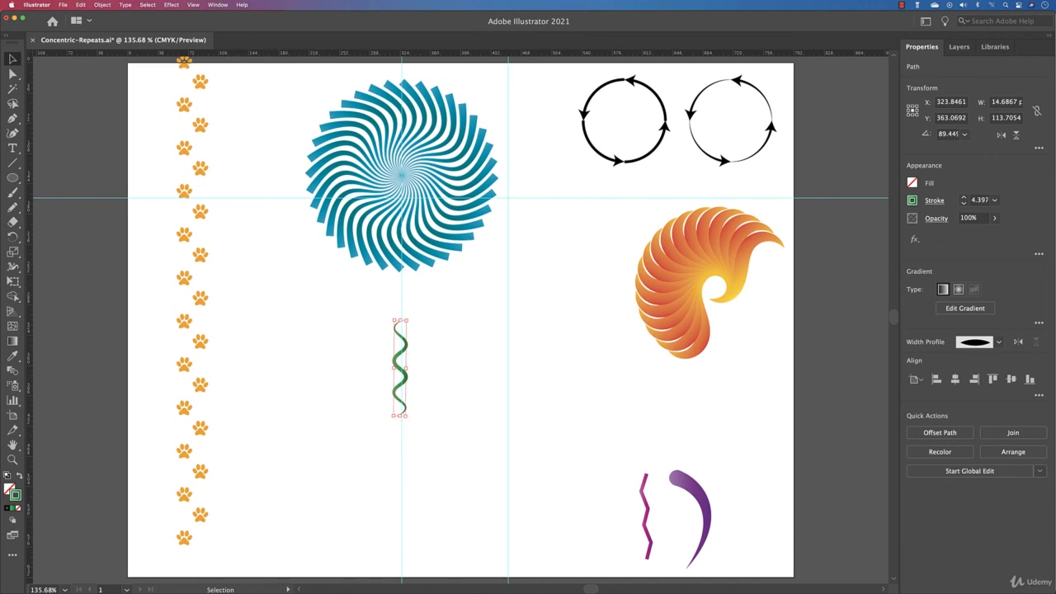
pyautogui.click(13, 237)
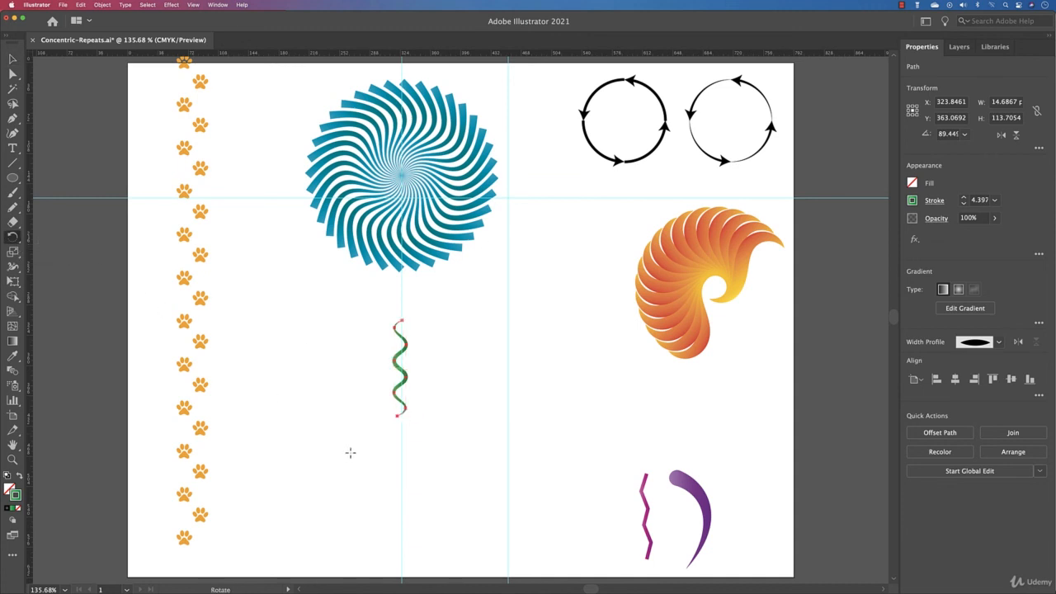
pyautogui.keyDown('alt'); pyautogui.click(397, 415); pyautogui.keyUp('alt')
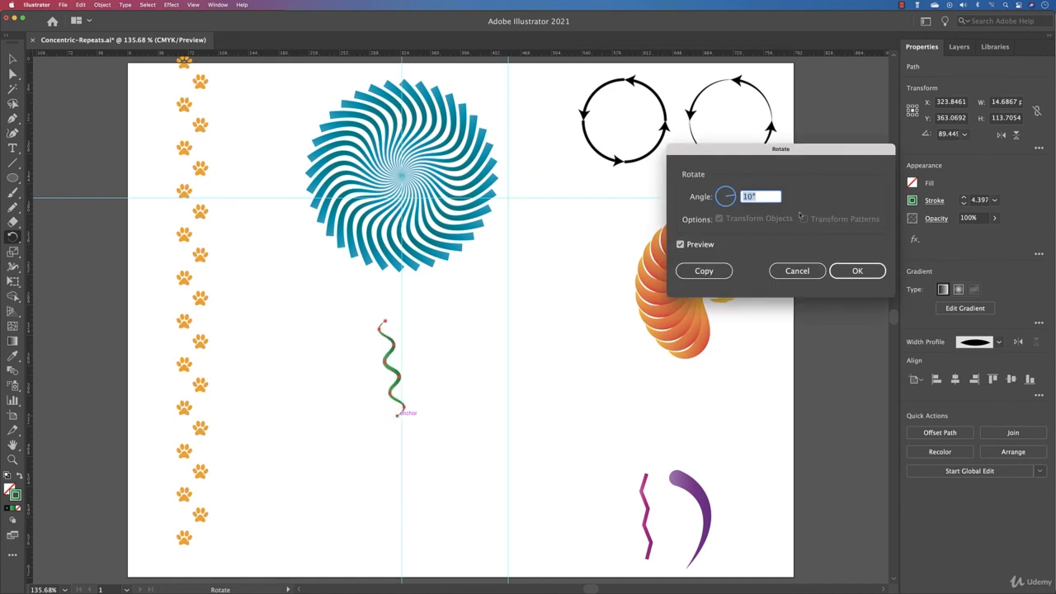
pyautogui.write('6')
pyautogui.click(705, 271)
pyautogui.press('v')
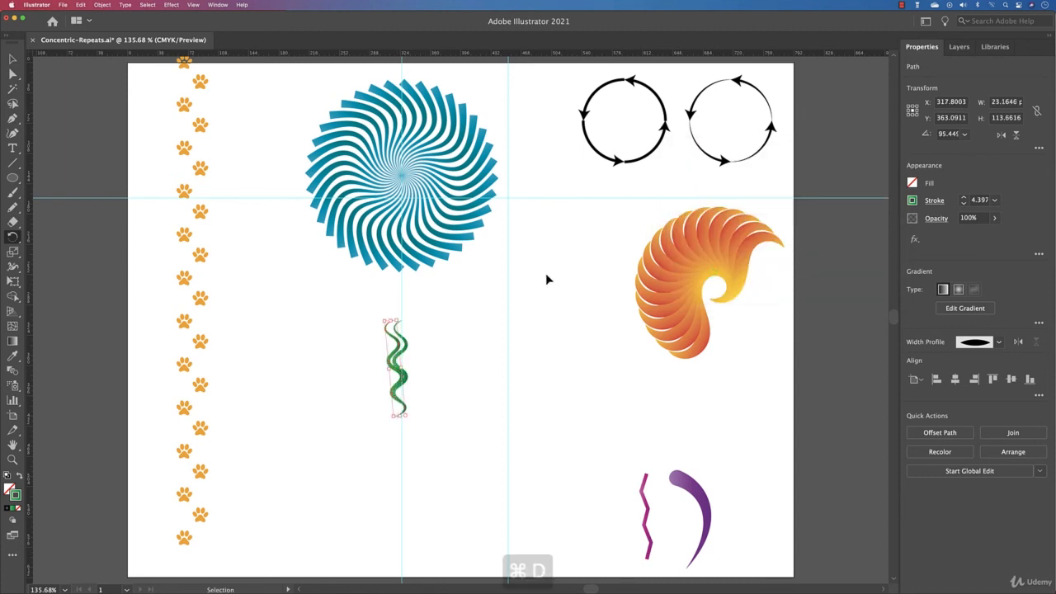
# Step: Repeat the 6° rotated copy of the green wavy line until the copies form a full circle
pyautogui.press('super+d')
pyautogui.press('super+d')
pyautogui.press('super+d')
pyautogui.press('super+d')
pyautogui.press('super+d')
pyautogui.press('super+d')
pyautogui.press('super+d')
pyautogui.press('super+d')
pyautogui.press('super+d')
pyautogui.press('super+d')
pyautogui.press('super+d')
pyautogui.press('super+d')
pyautogui.press('super+d')
pyautogui.press('super+d')
pyautogui.press('super+d')
pyautogui.press('super+d')
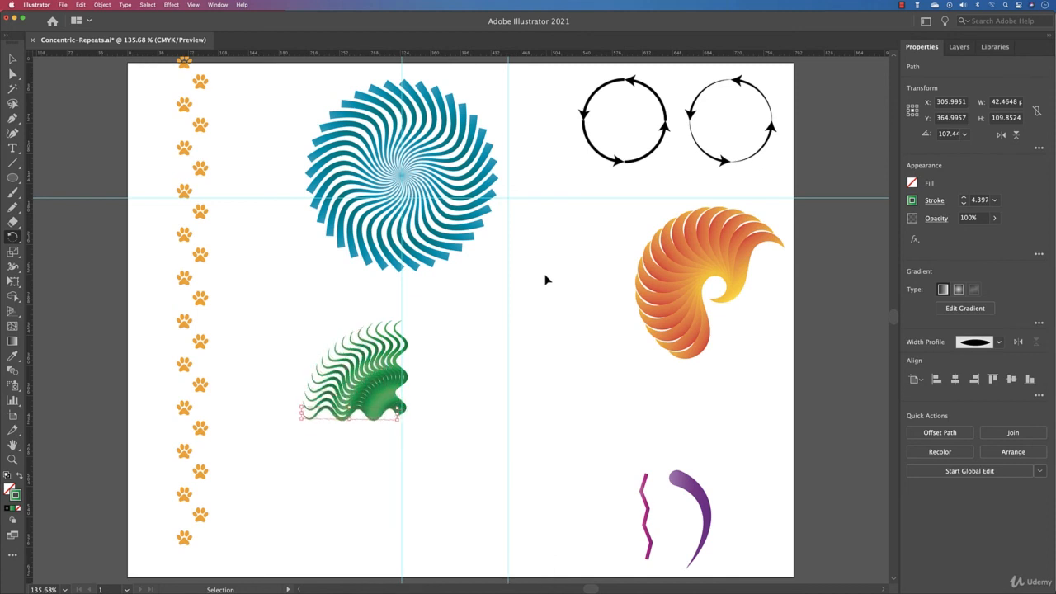
pyautogui.press('super+d')
pyautogui.press('super+d')
pyautogui.press('super+d')
pyautogui.press('super+d')
pyautogui.press('super+d')
pyautogui.press('super+d')
pyautogui.press('super+d')
pyautogui.press('super+d')
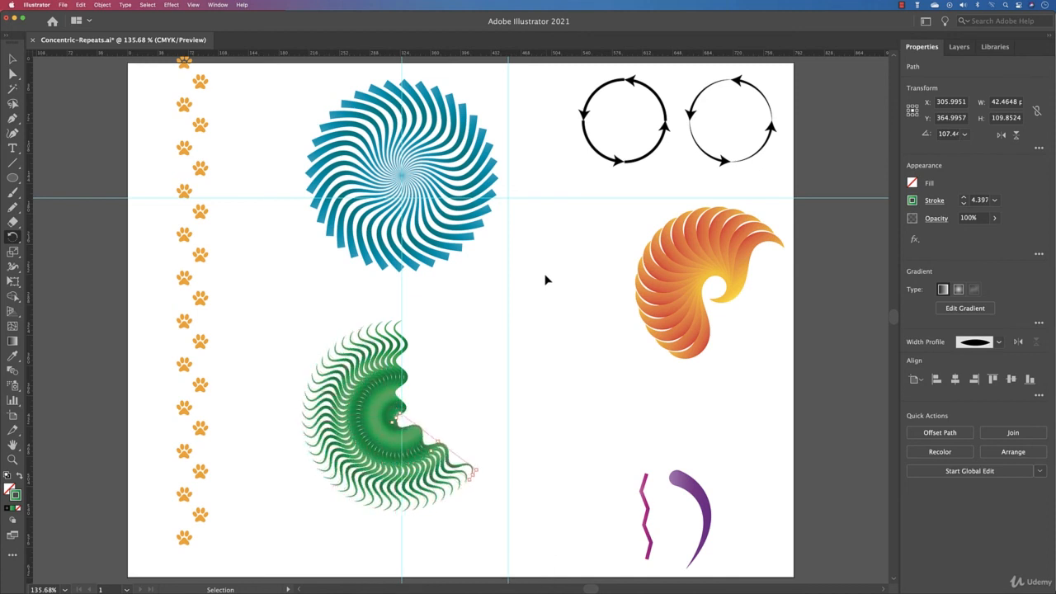
pyautogui.press('super+d')
pyautogui.press('super+d')
pyautogui.press('super+d')
pyautogui.press('super+d')
pyautogui.press('super+d')
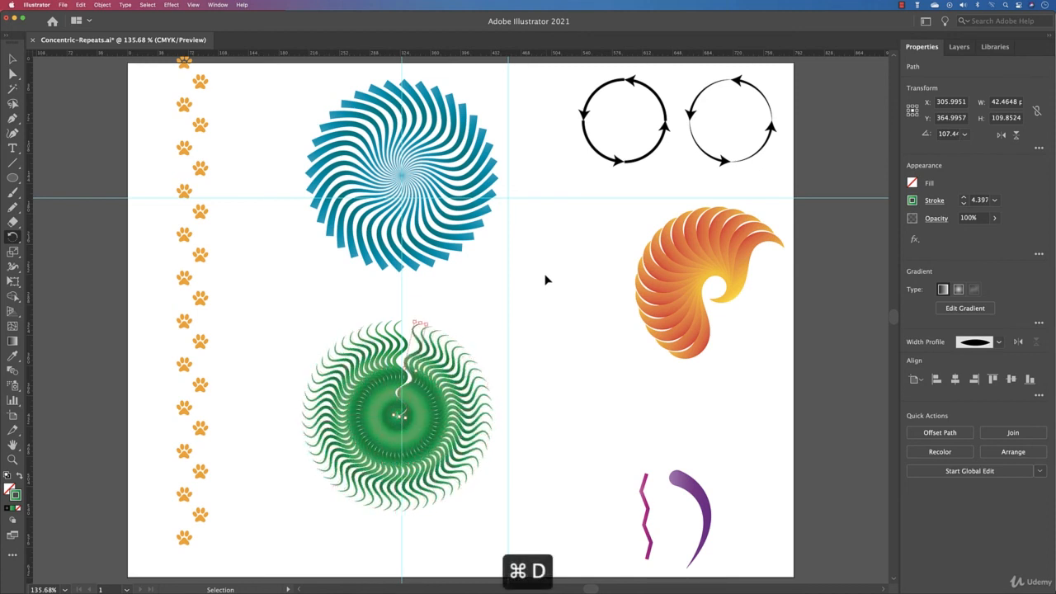
# Step: Select all the green wavy lines of the lower rosette and open the Fruits and Vegetables gradient library for their stroke
pyautogui.click(12, 58)
pyautogui.click(359, 296)
pyautogui.moveTo(247, 333)
pyautogui.mouseDown()
pyautogui.moveTo(554, 471)
pyautogui.moveTo(484, 455)
pyautogui.mouseUp()
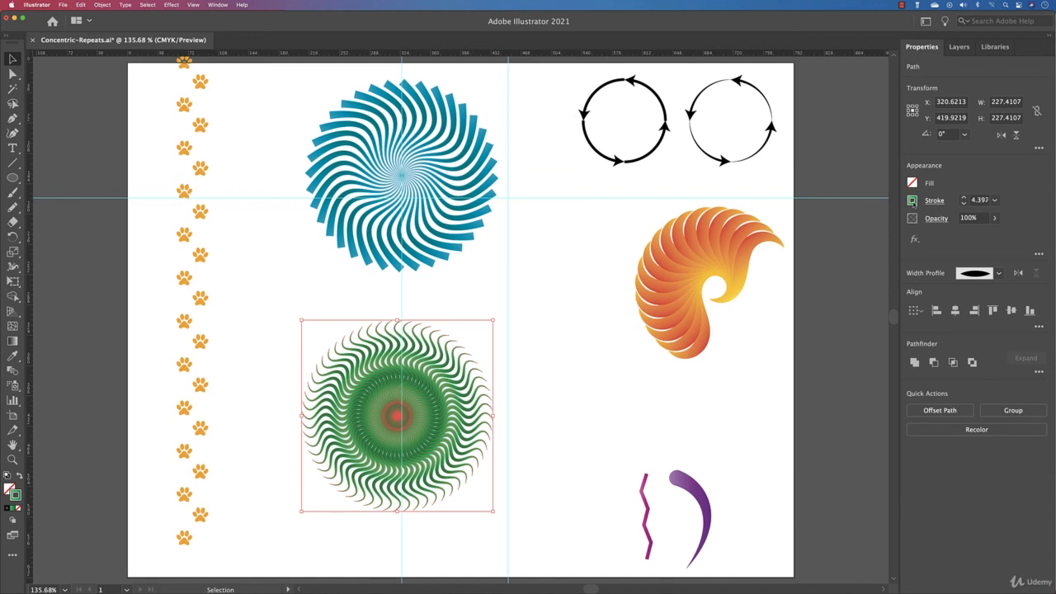
pyautogui.click(913, 200)
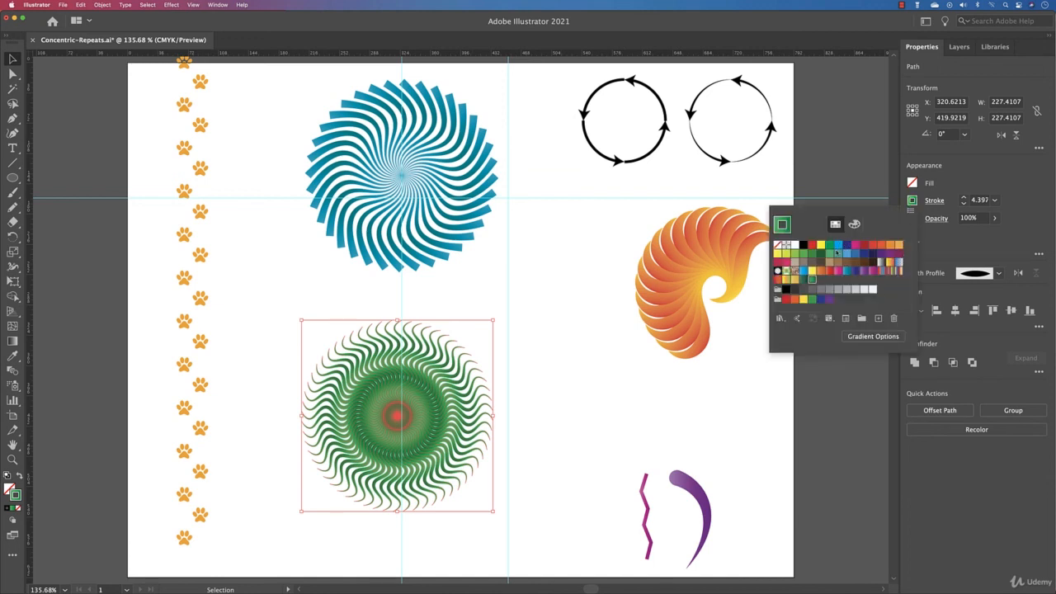
pyautogui.click(780, 319)
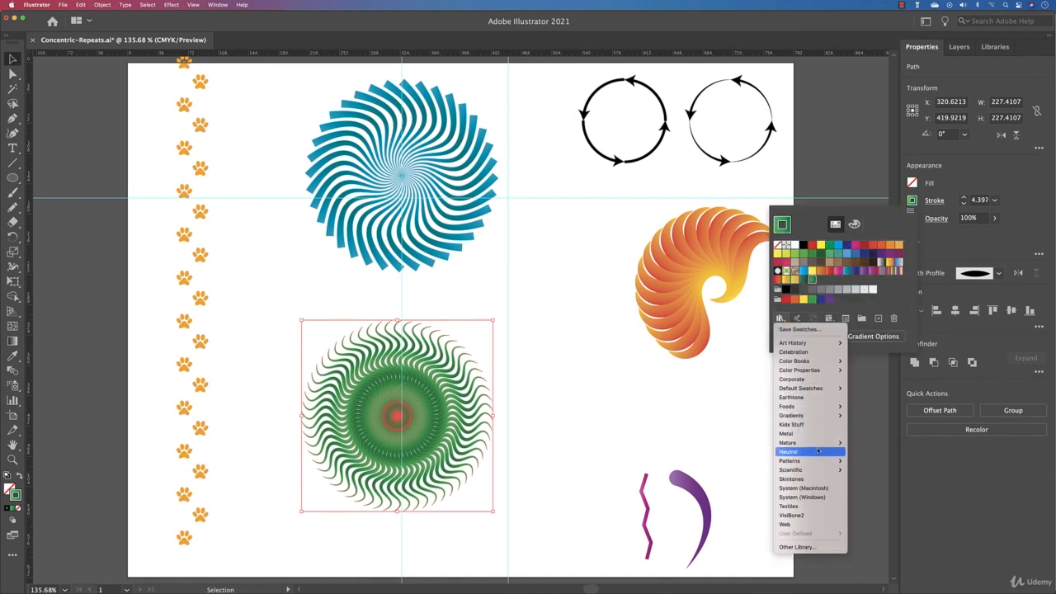
pyautogui.moveTo(817, 417)
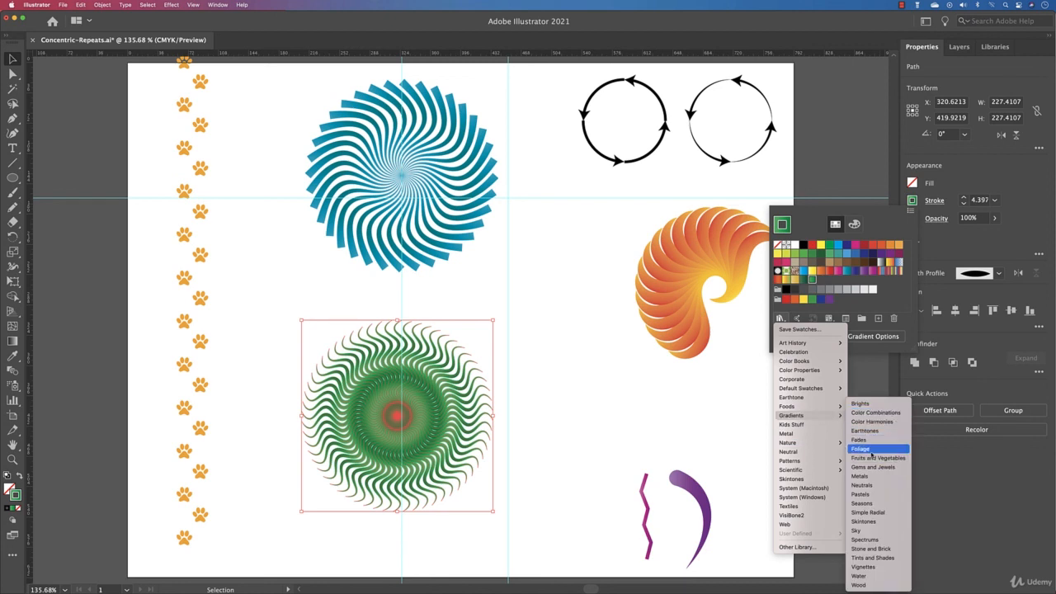
pyautogui.click(878, 459)
# Step: Try several Fruits and Vegetables gradients on the lower rosette's strokes, apply the orange-and-green one, close the library and deselect the artwork
pyautogui.click(526, 331)
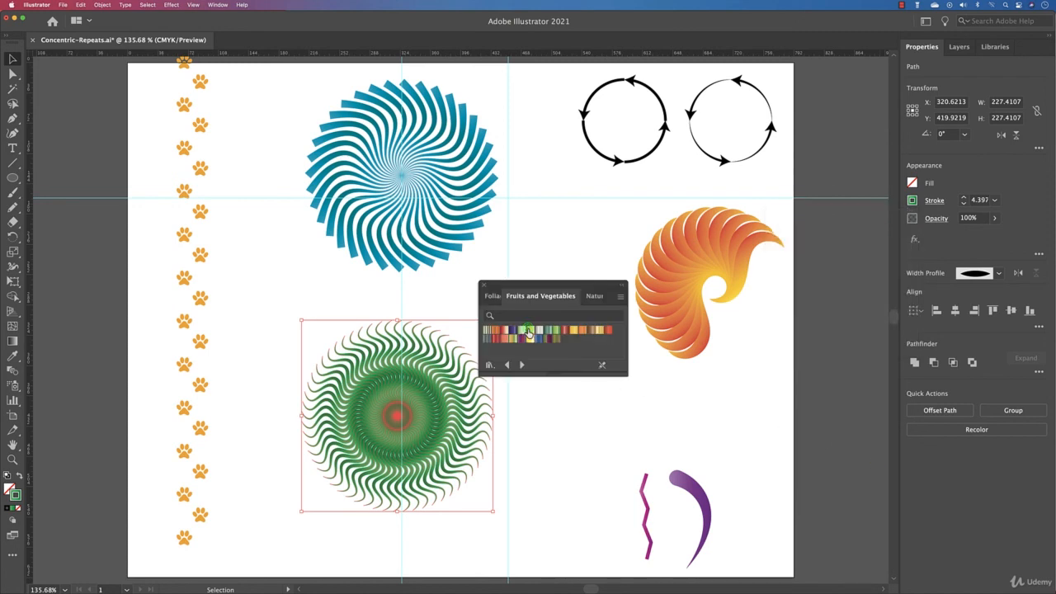
pyautogui.click(523, 331)
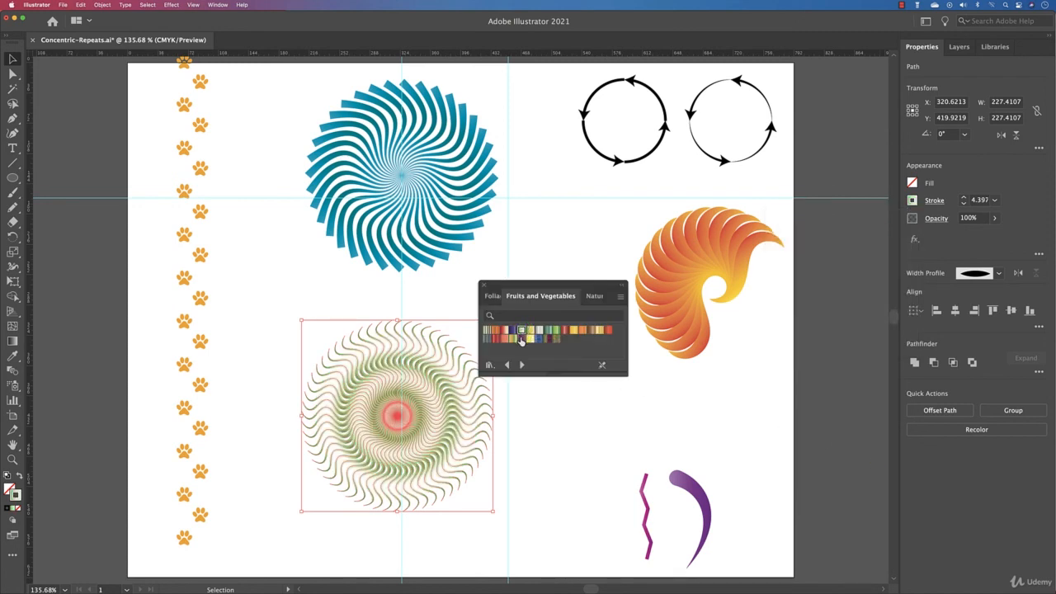
pyautogui.click(520, 338)
pyautogui.click(512, 339)
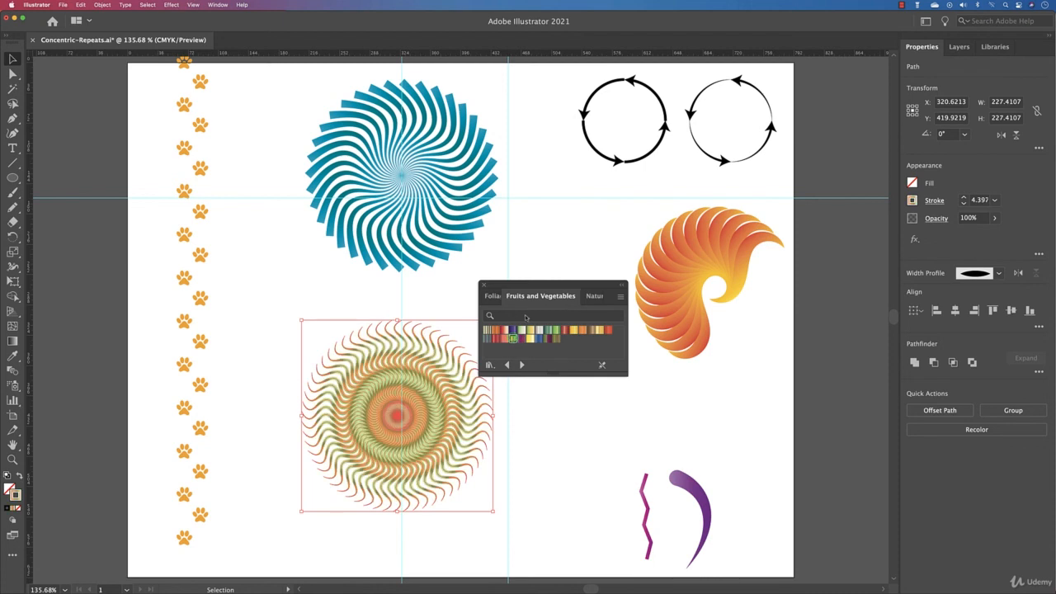
pyautogui.click(484, 285)
pyautogui.click(580, 401)
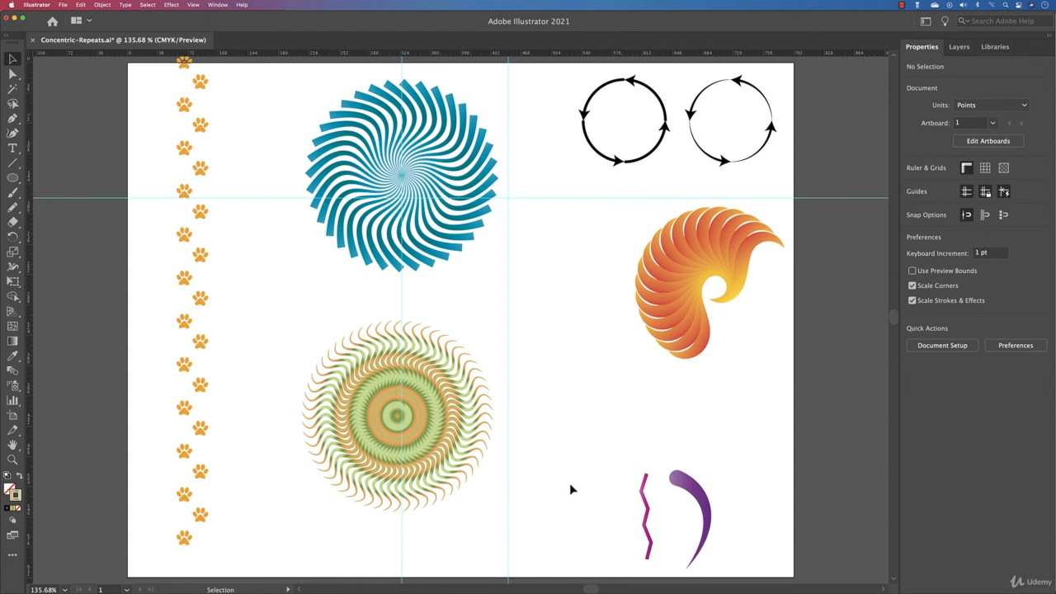
pyautogui.moveTo(578, 455); pyautogui.dragTo(751, 521)
pyautogui.click(751, 521)
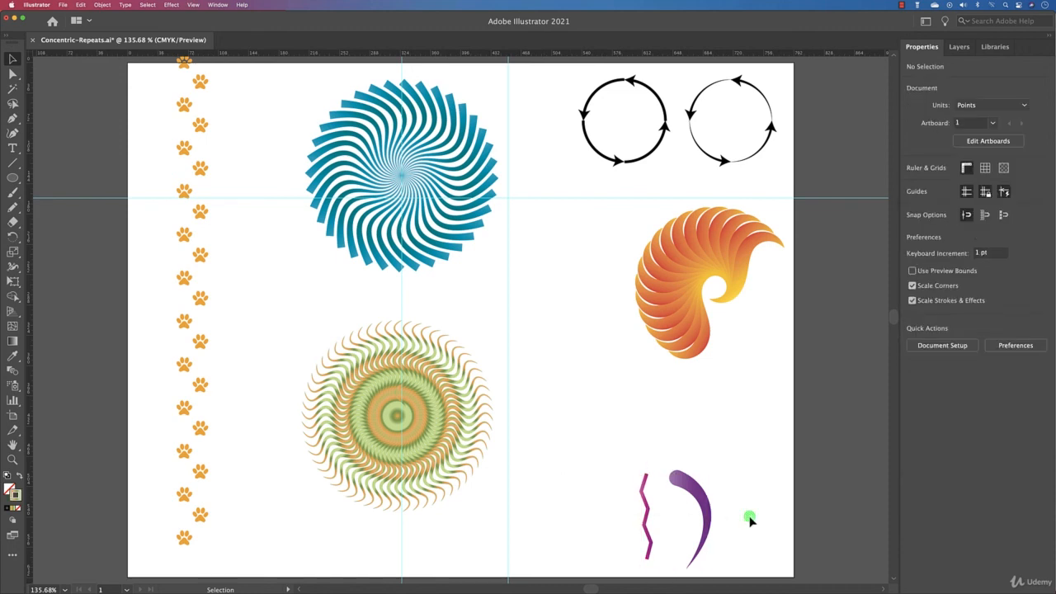